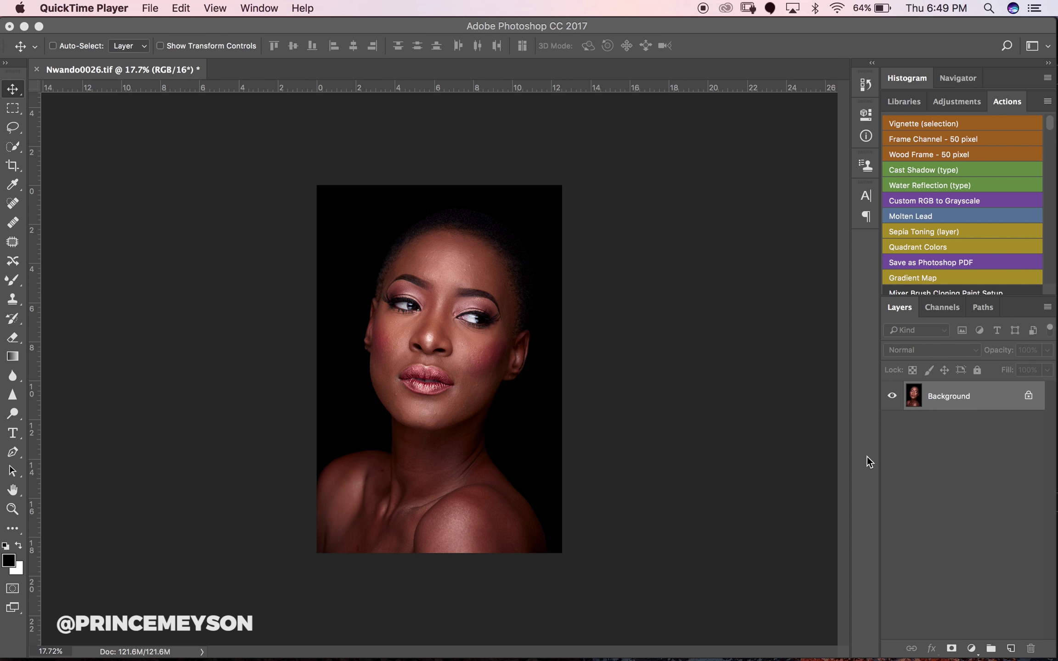
Duplicate the Background layer twice
click(978, 407)
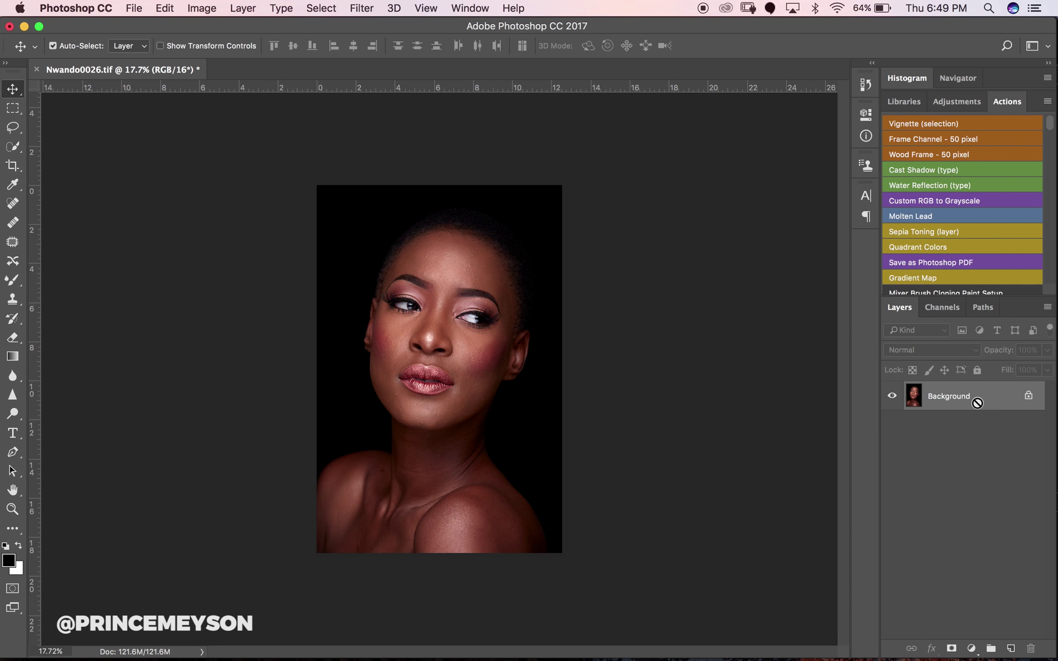
key(super+j)
key(super+j)
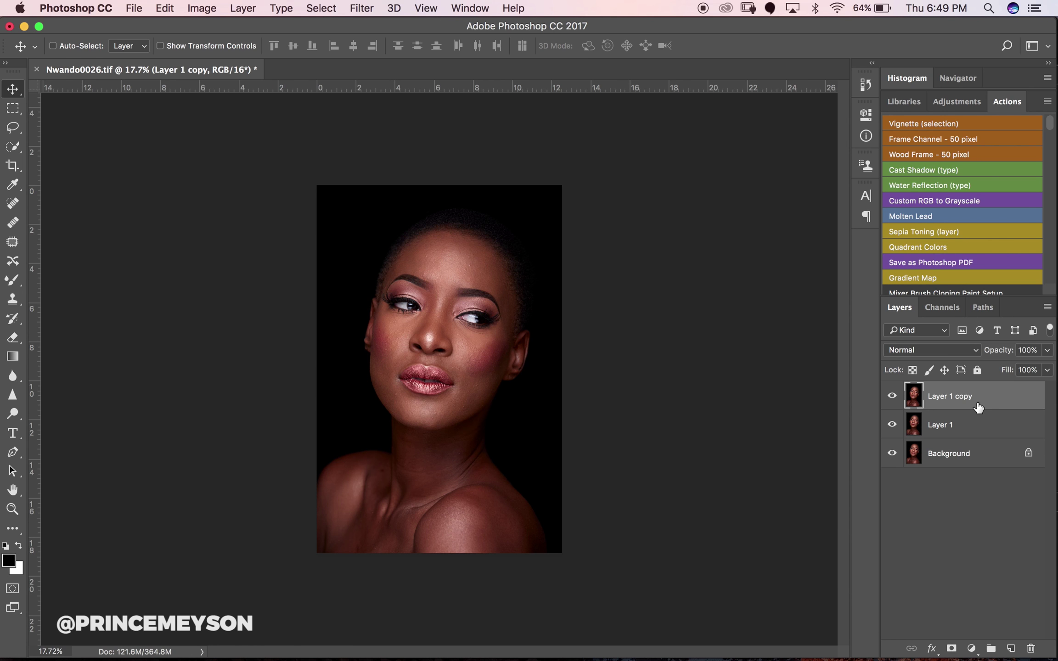
Rename the lower duplicate layer as Low and the upper duplicate layer as High
double_click(940, 427)
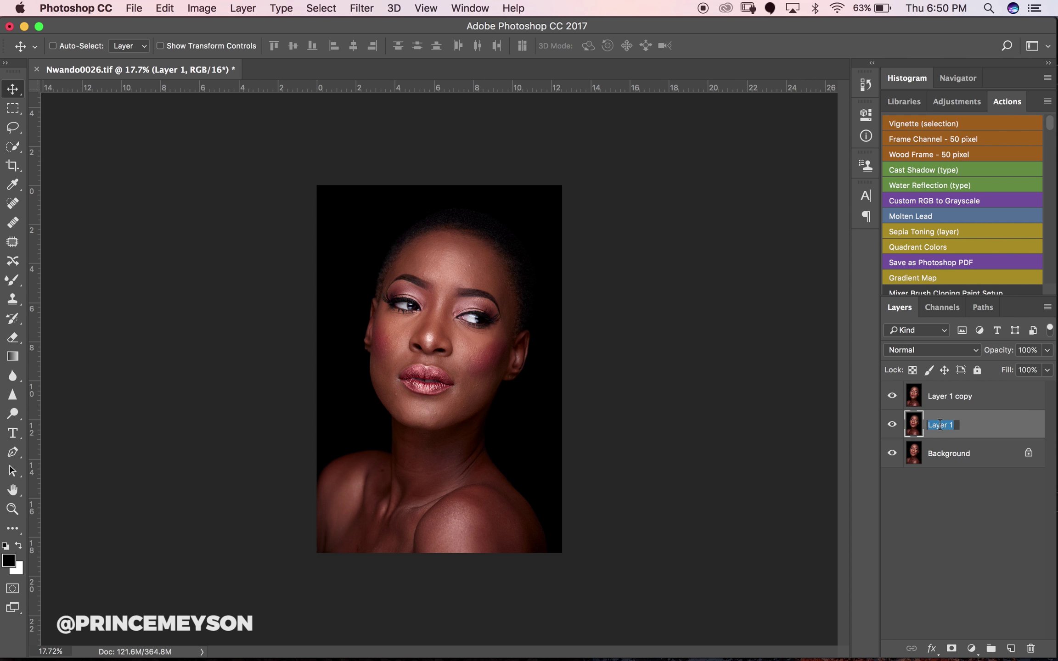
key(BackSpace)
text(Low)
double_click(949, 398)
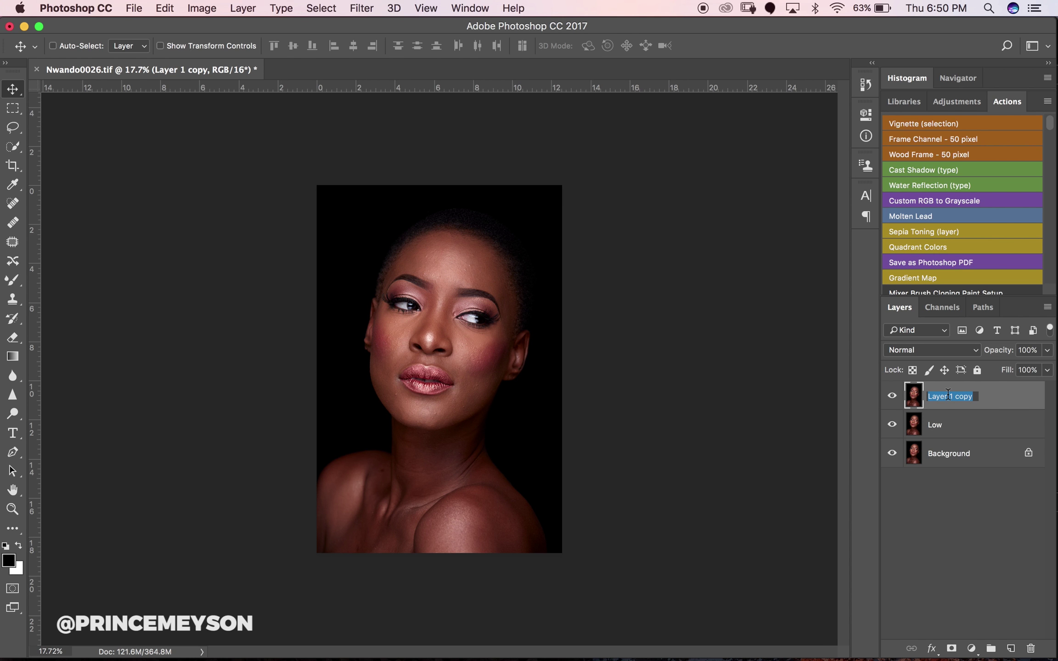
text(Higg)
key(BackSpace)
text(h)
key(Return)
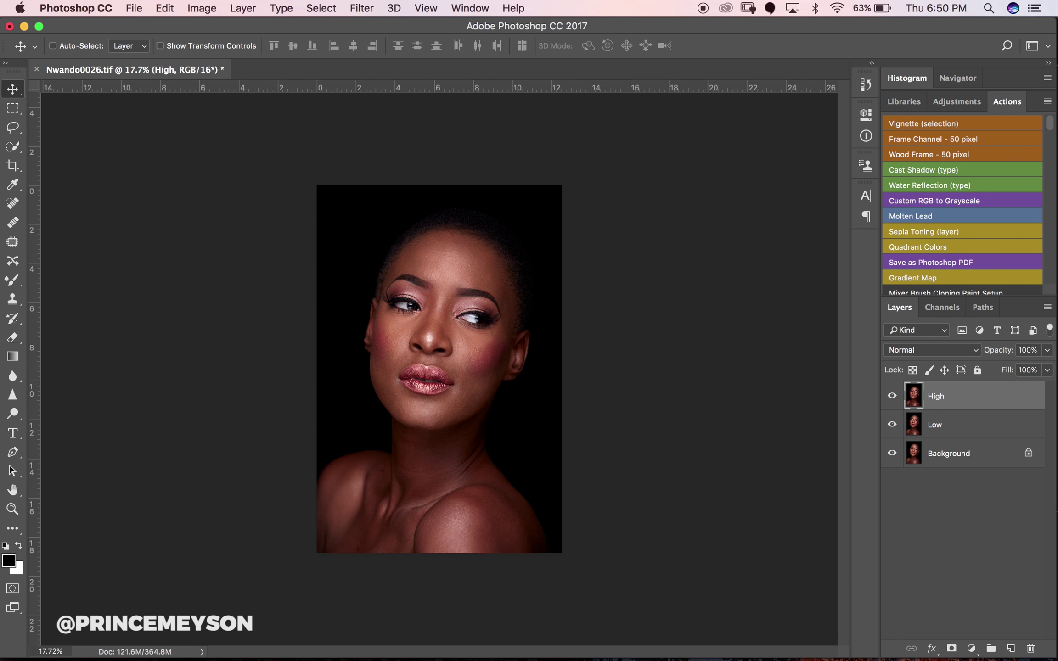
Hide the High layer and make the Low layer active
click(948, 436)
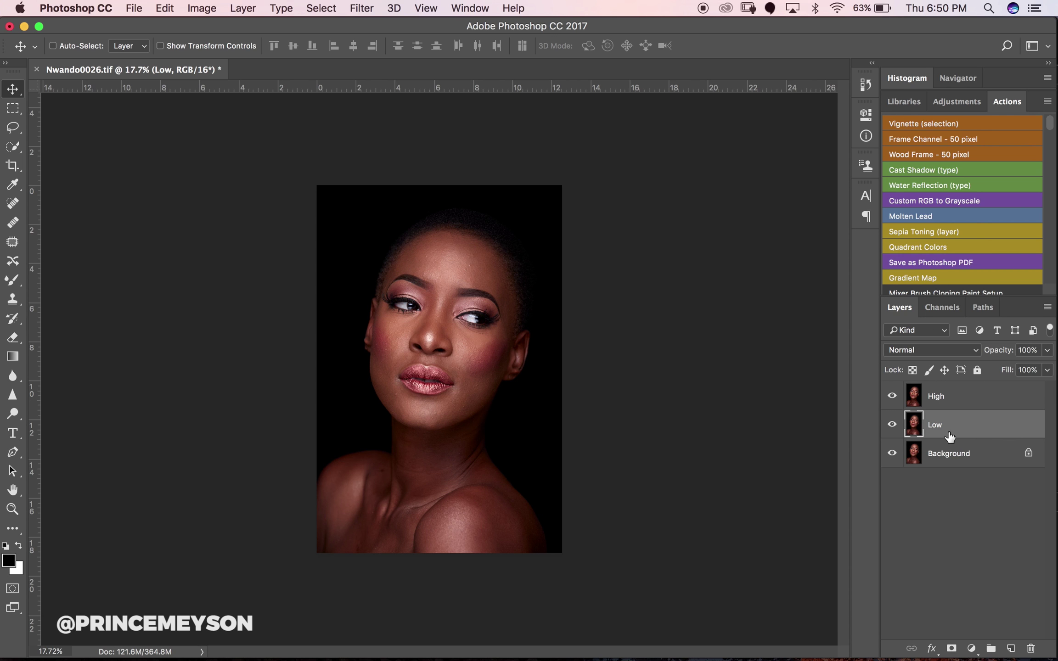
click(946, 395)
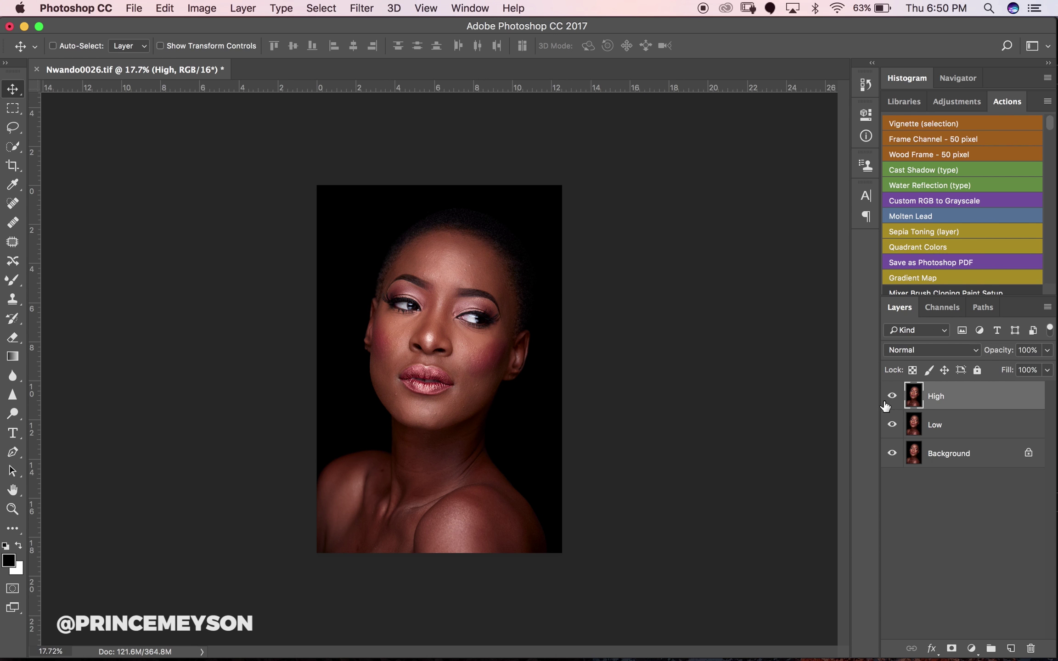
click(890, 396)
click(941, 429)
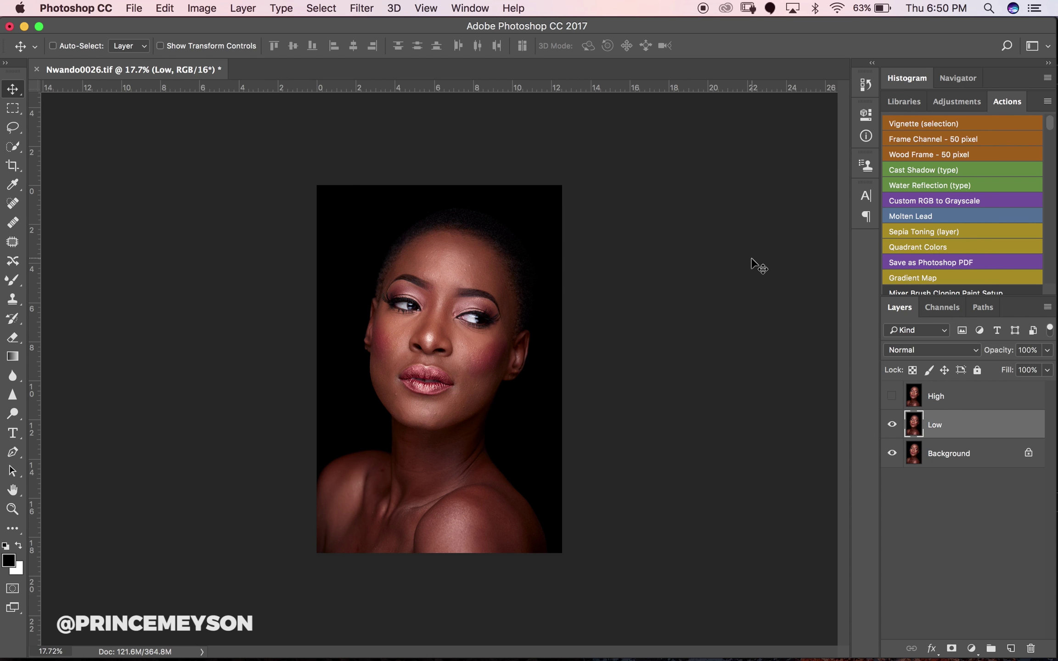
Apply a Gaussian Blur with a 9.9-pixel radius to the Low layer, checking the face in the preview
click(367, 6)
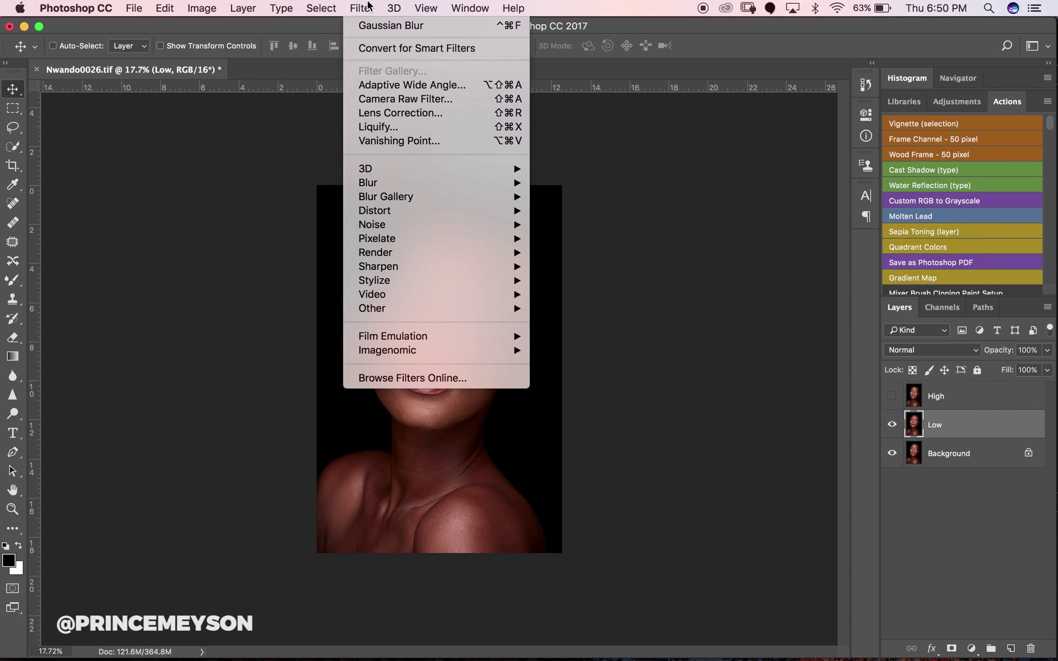
mouse_move(431, 184)
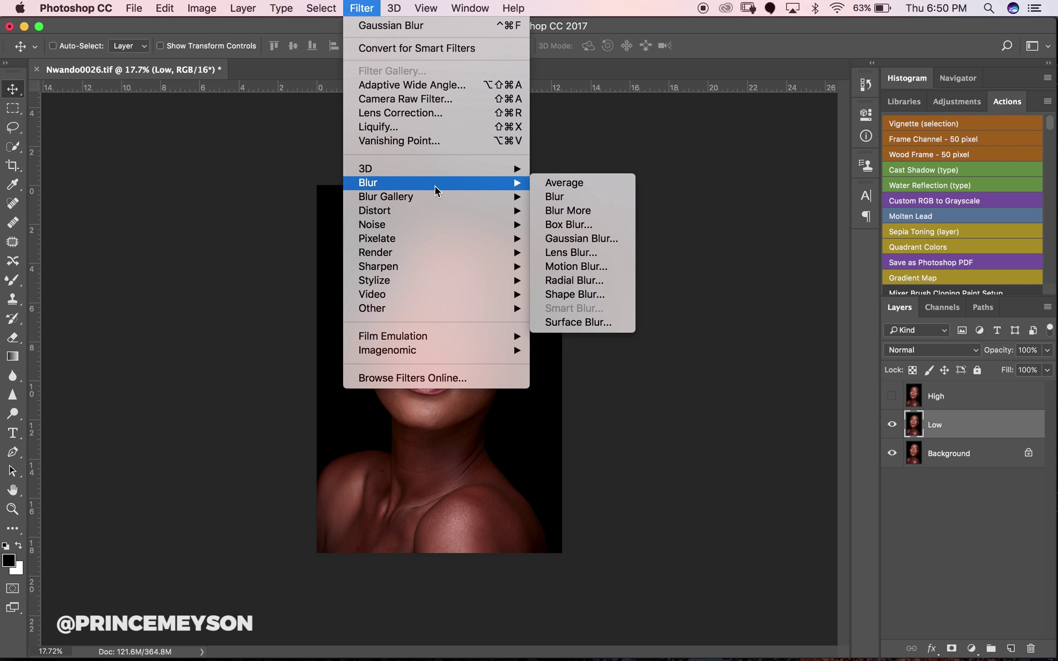
click(585, 239)
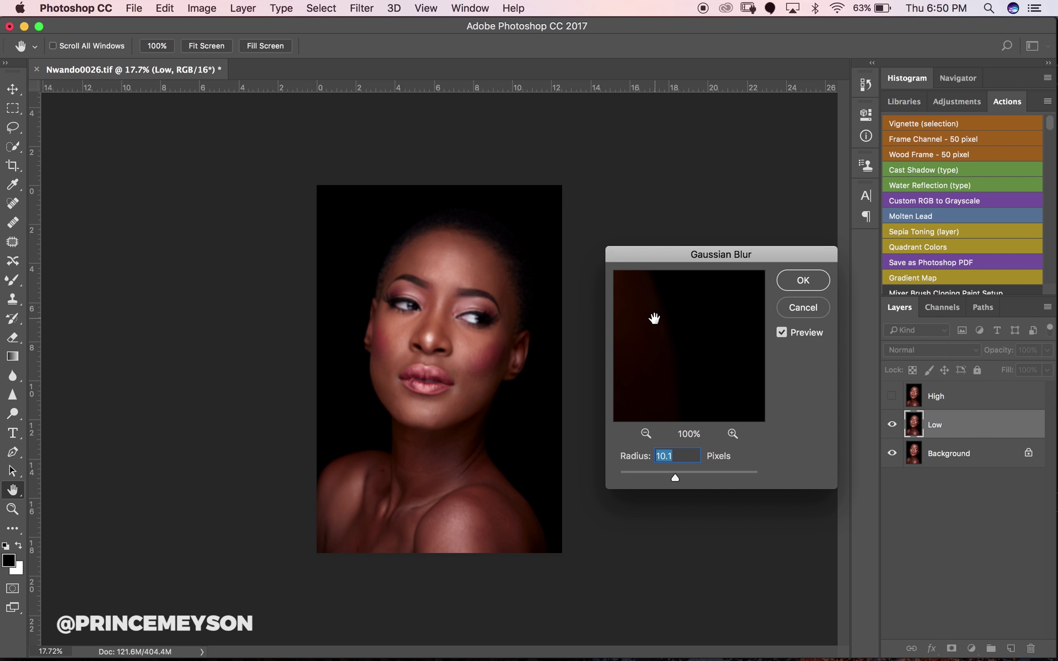
drag(652, 316, 797, 427)
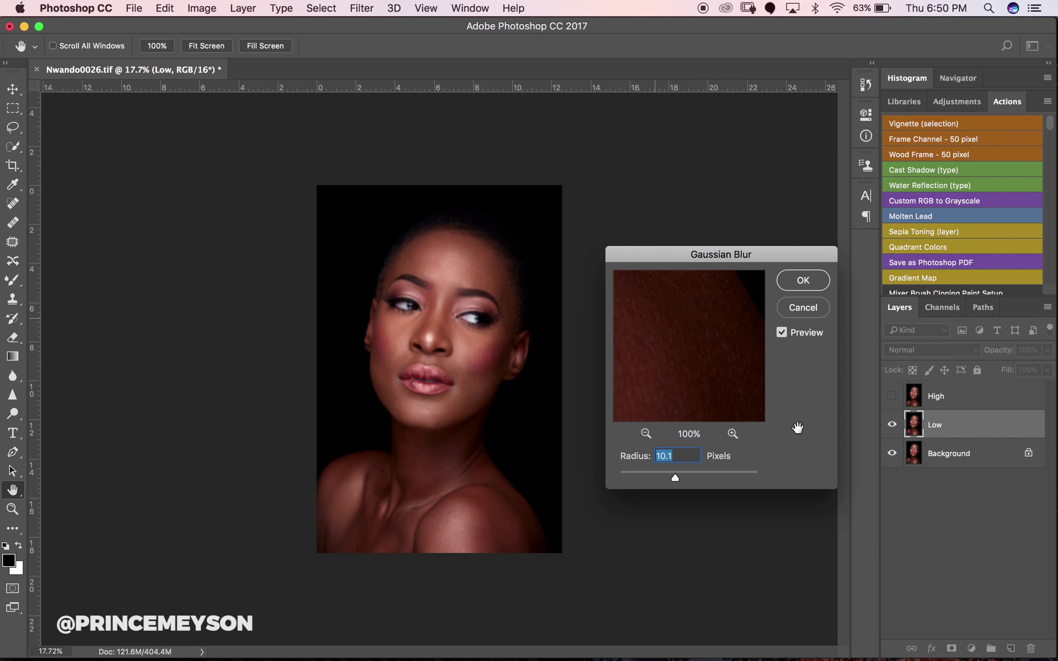
click(438, 326)
click(645, 434)
click(645, 433)
click(645, 434)
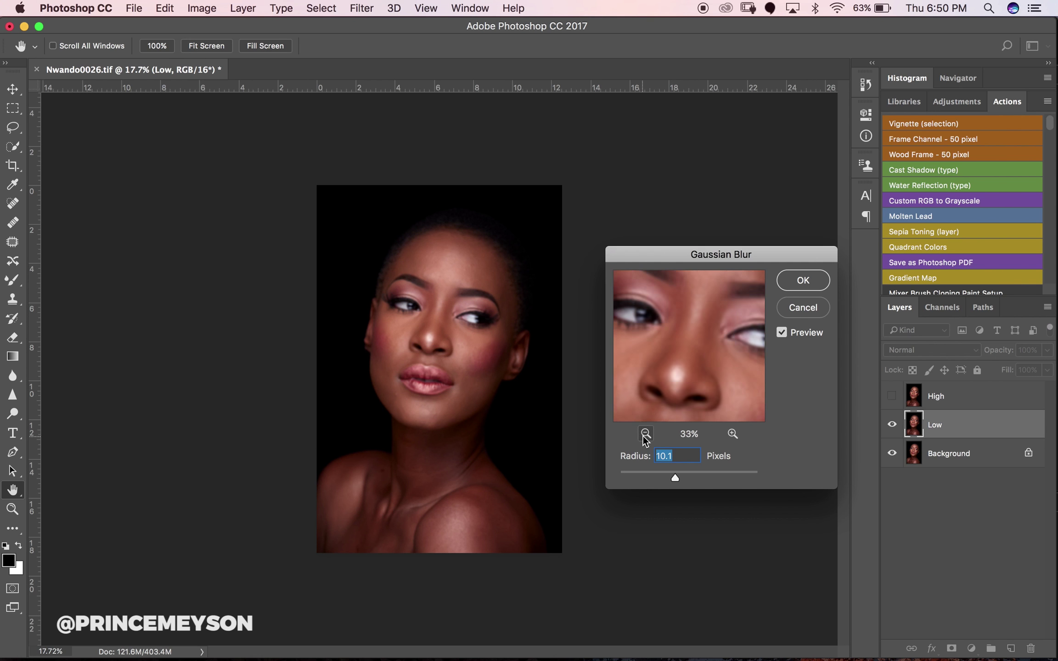
click(645, 434)
click(645, 434)
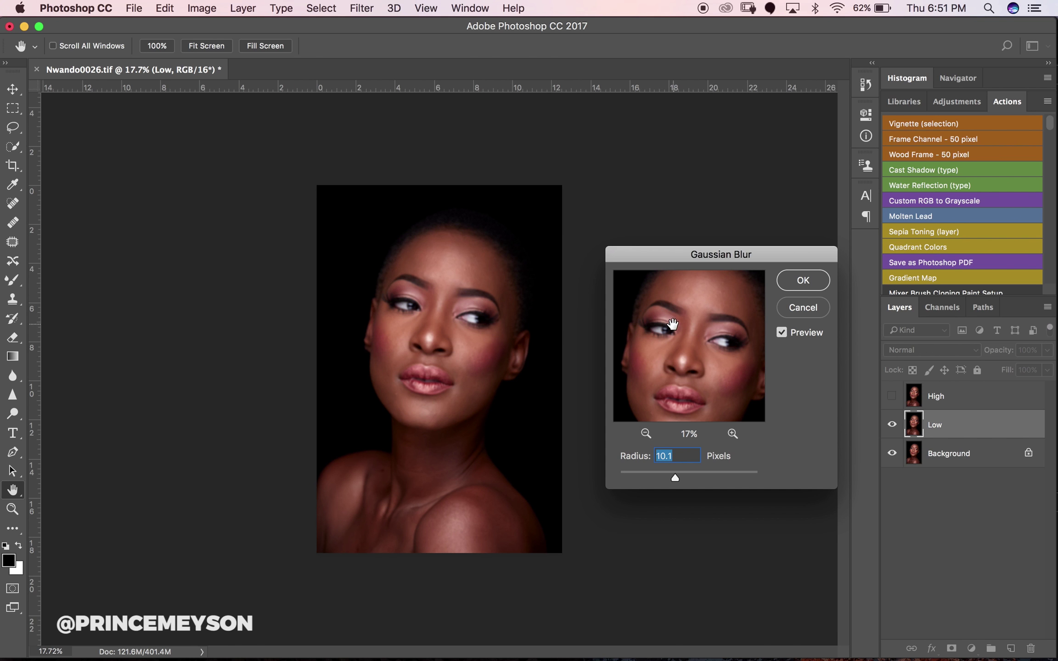
click(645, 433)
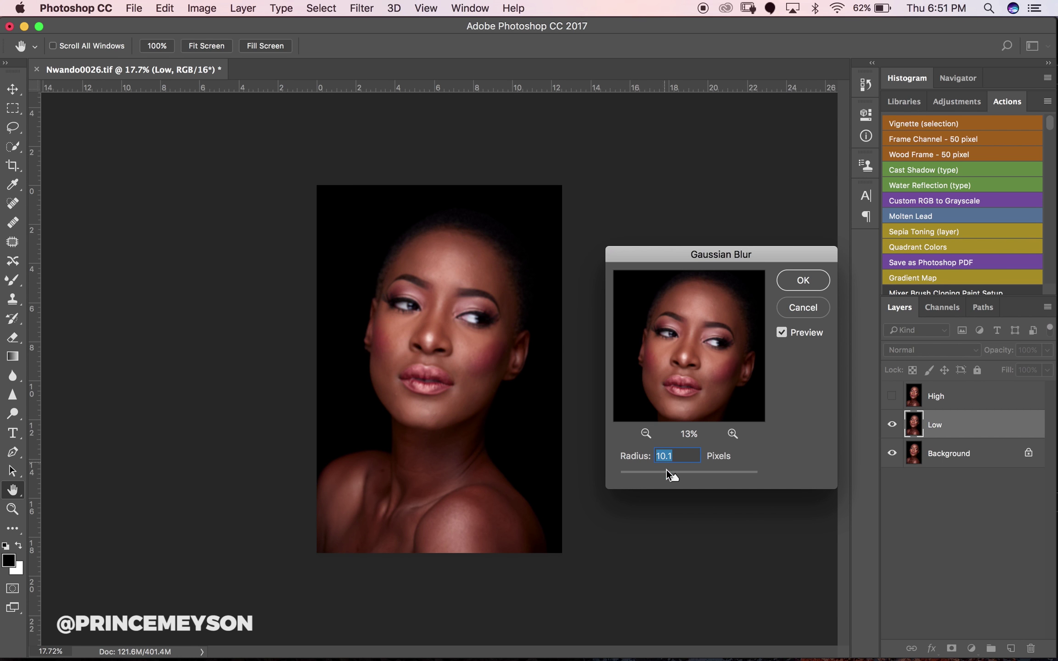
click(733, 432)
click(732, 433)
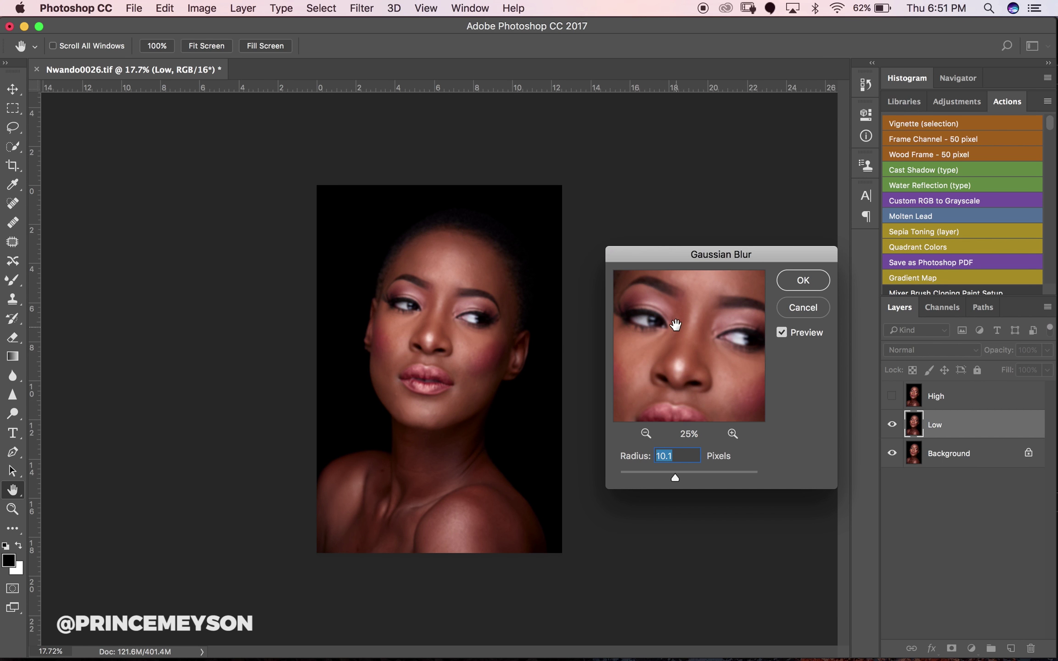
drag(687, 378, 671, 349)
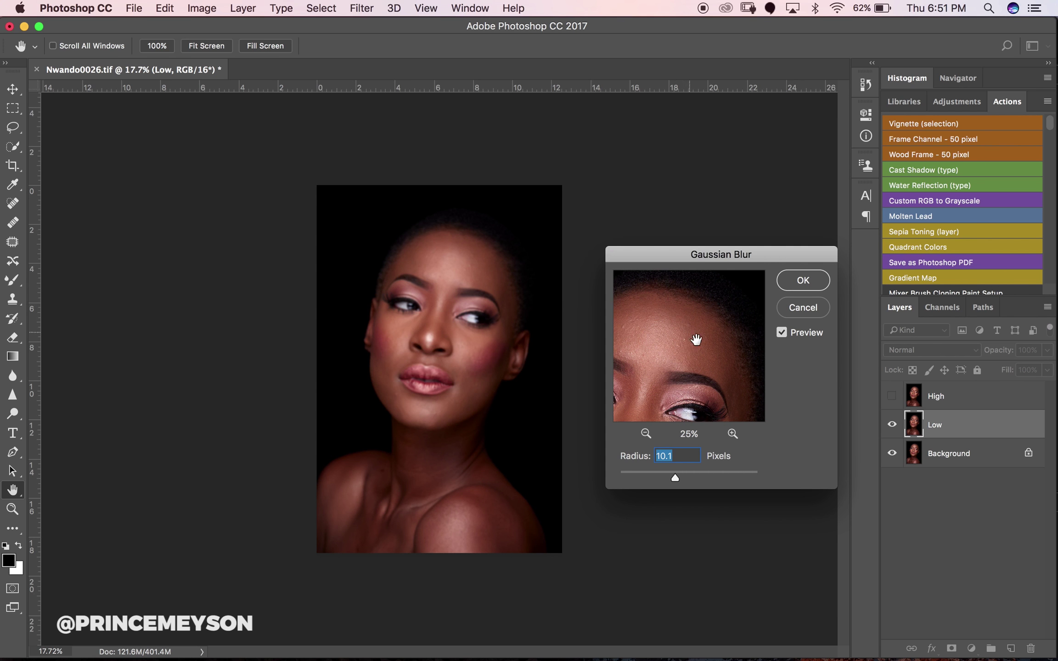
drag(666, 370, 698, 357)
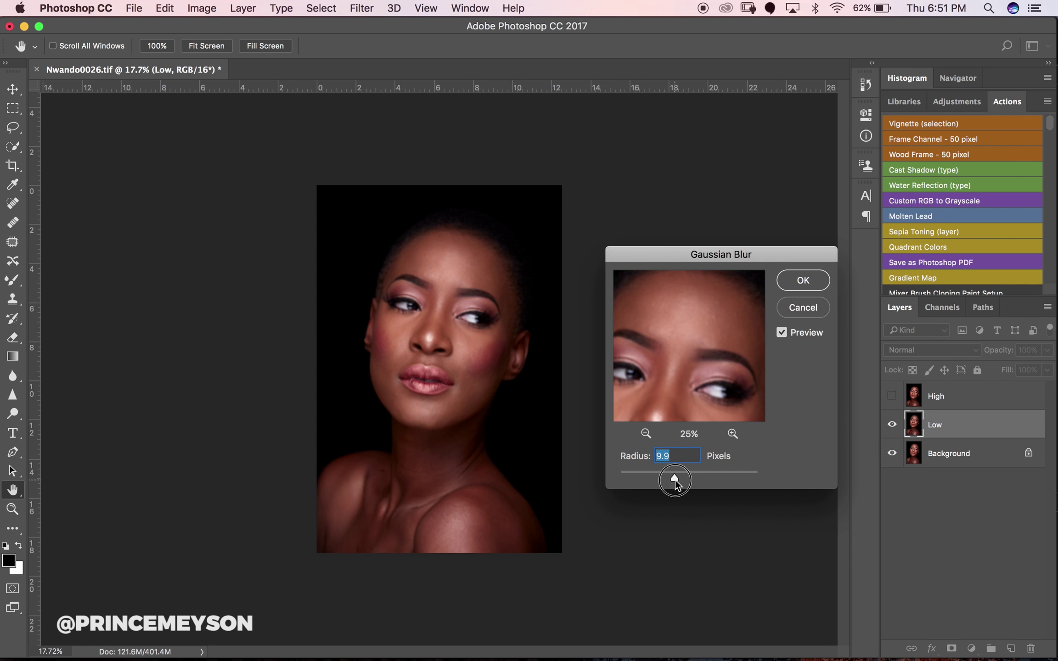
click(675, 361)
drag(676, 361, 697, 311)
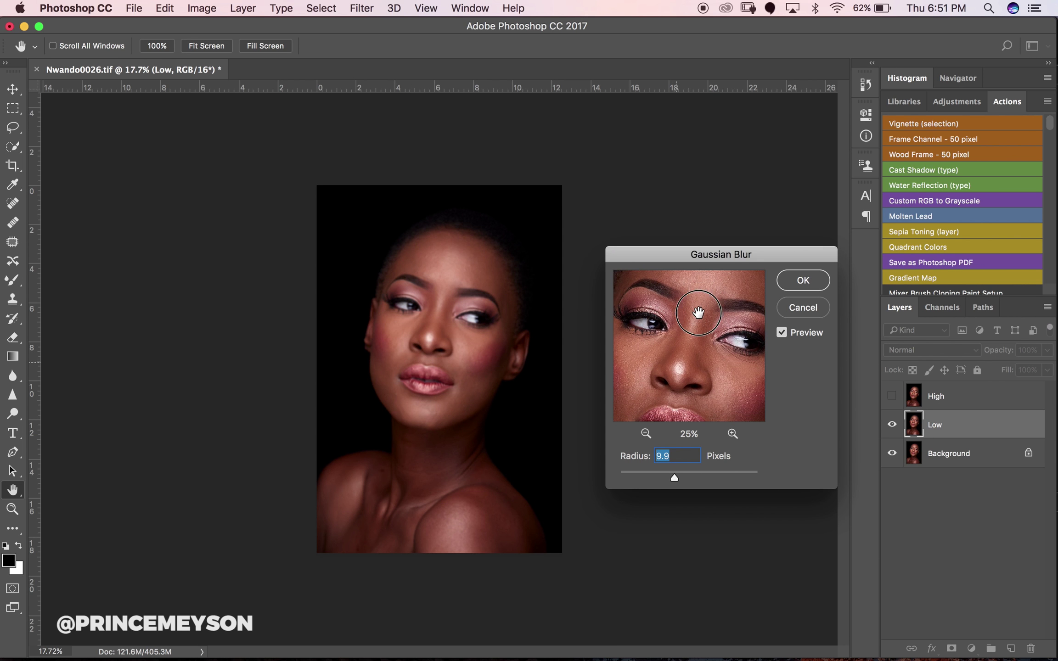
click(804, 284)
Show the High layer, use Apply Image with Low, RGB, Subtract, scale 2 and offset 128, and set its blend mode to Linear Light
click(936, 394)
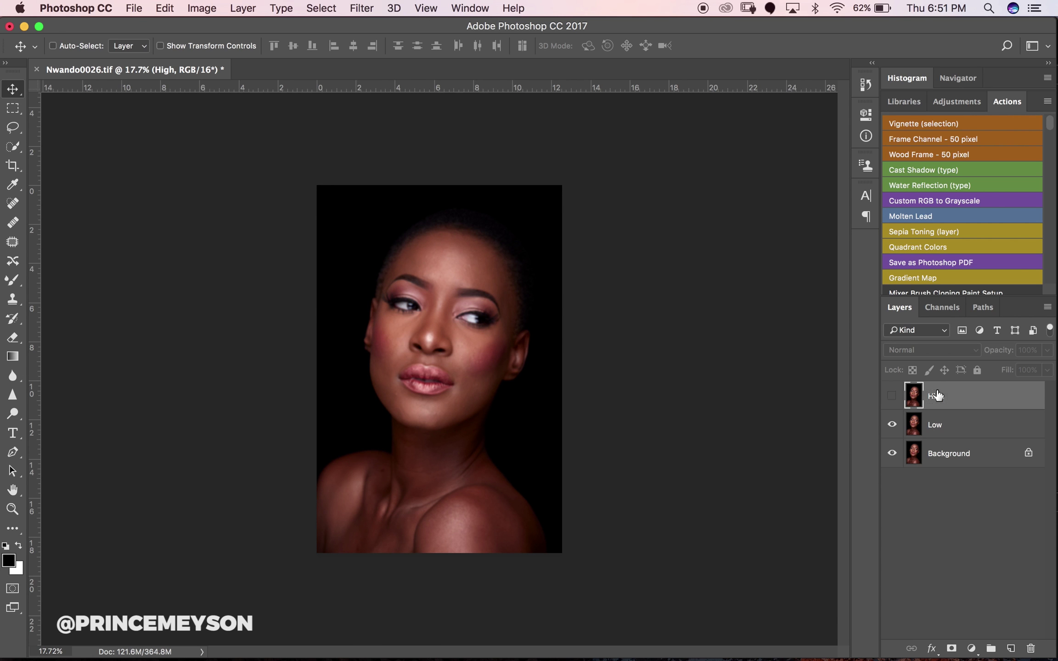
click(891, 395)
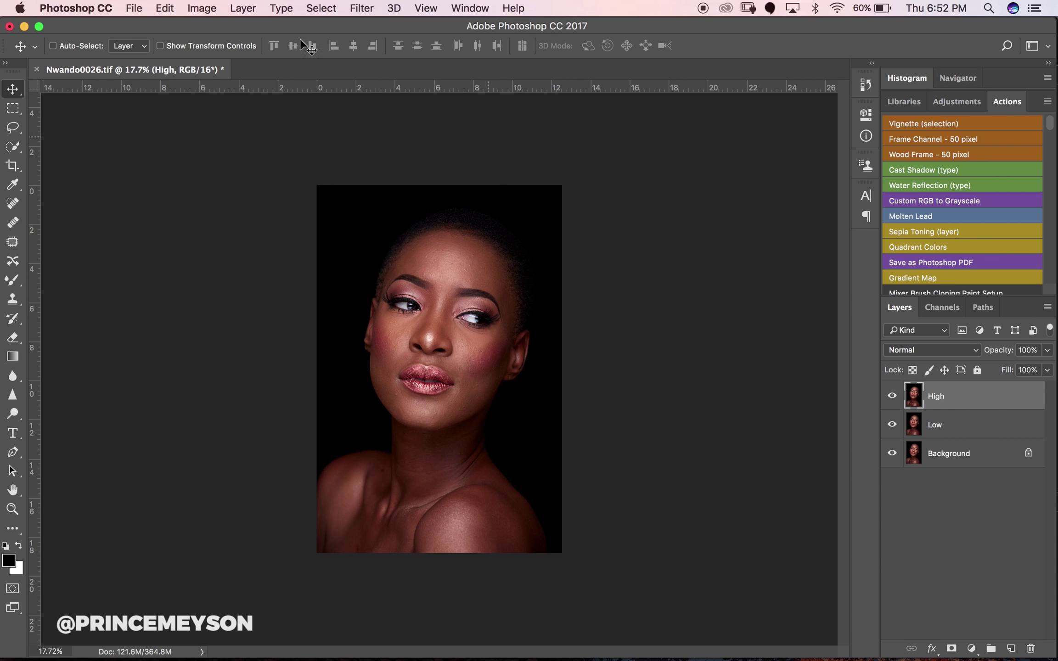
click(242, 9)
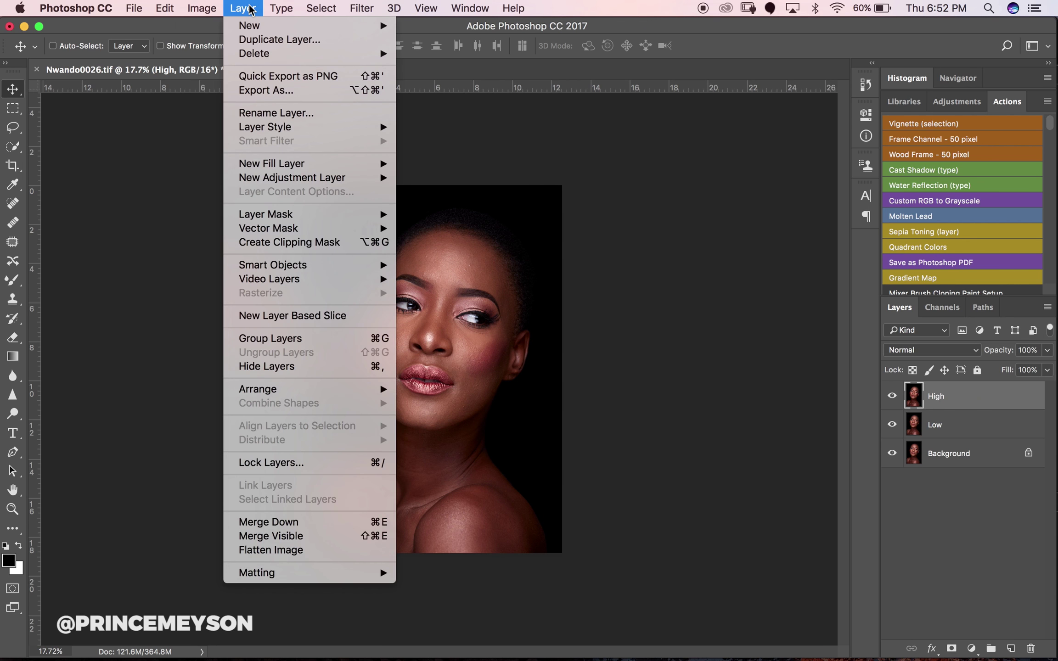
mouse_move(207, 8)
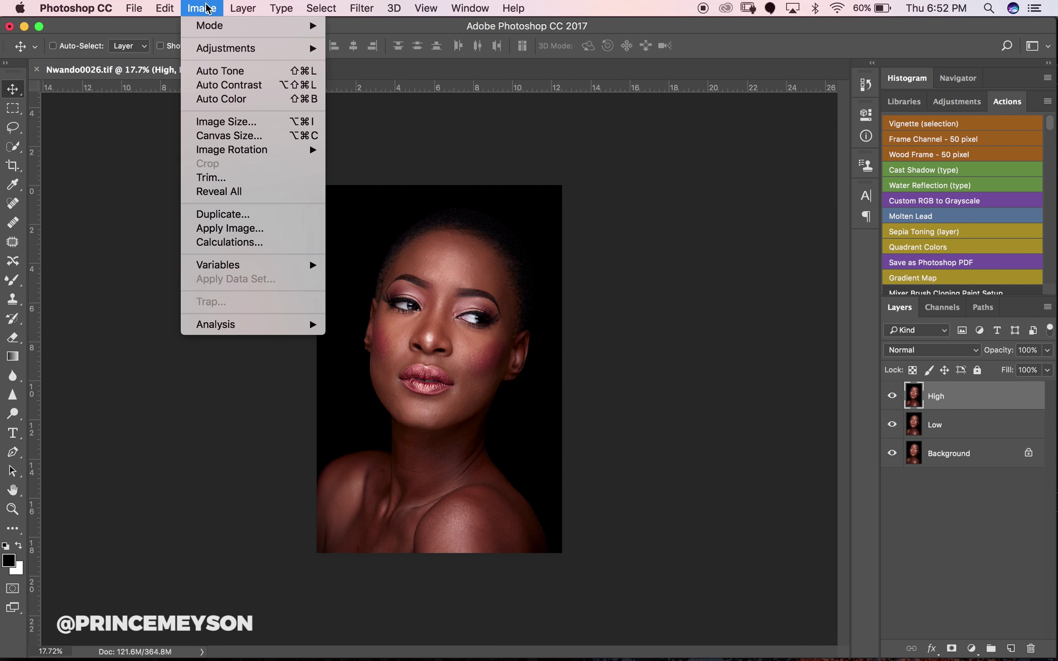
click(234, 229)
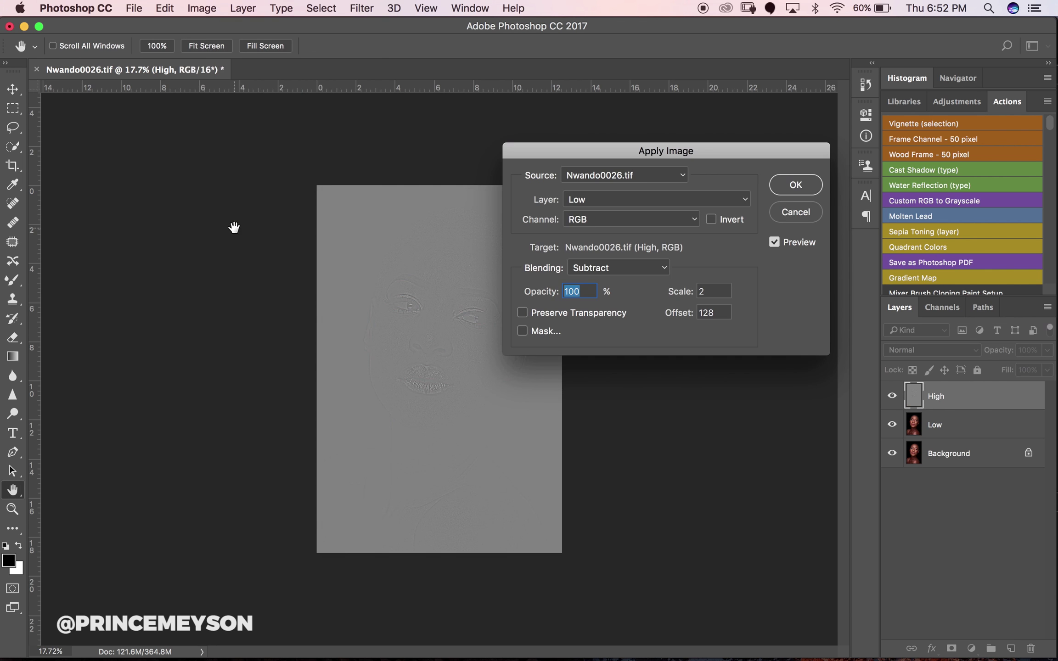
click(620, 196)
click(605, 198)
click(796, 184)
click(931, 350)
click(932, 553)
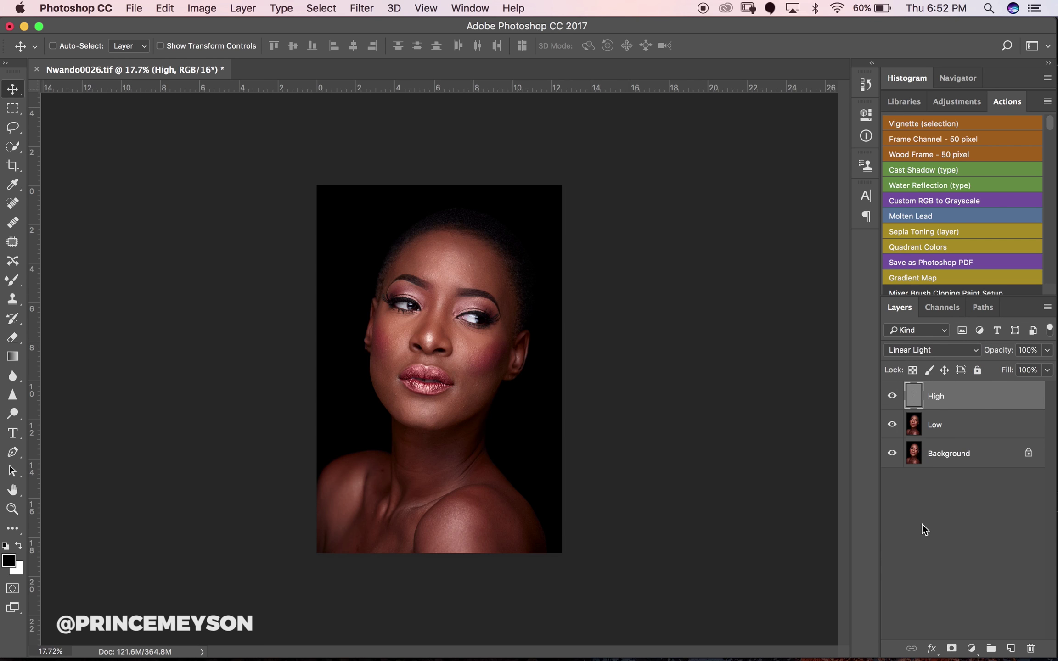
Group the High and Low layers, name the group FS and expand it
shift+click(962, 435)
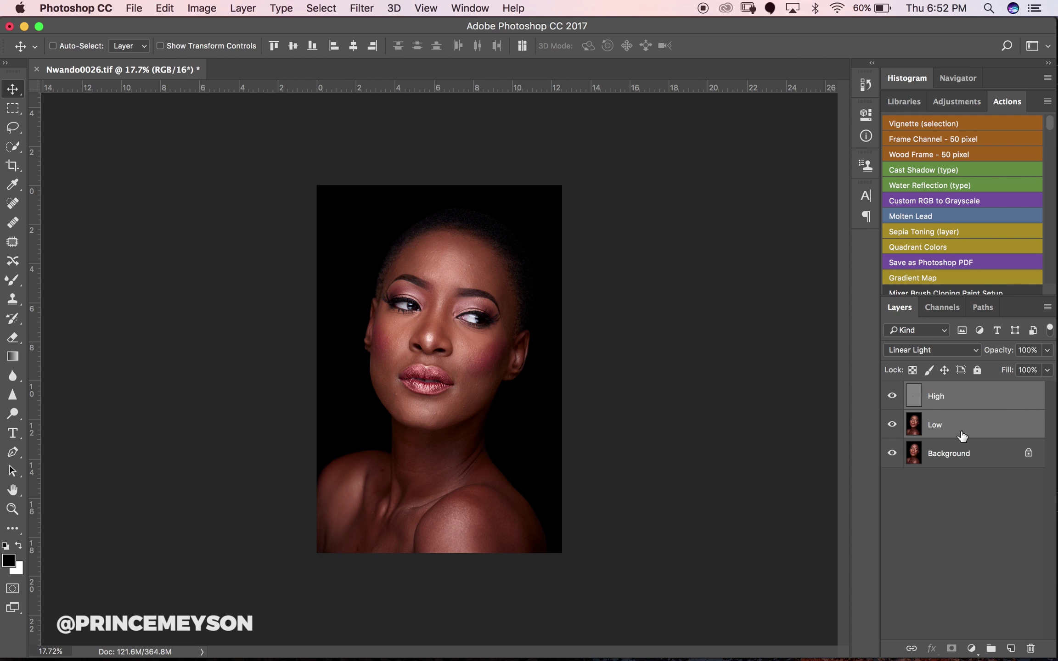
key(super)
key(super+g)
double_click(939, 390)
text(FS)
key(Return)
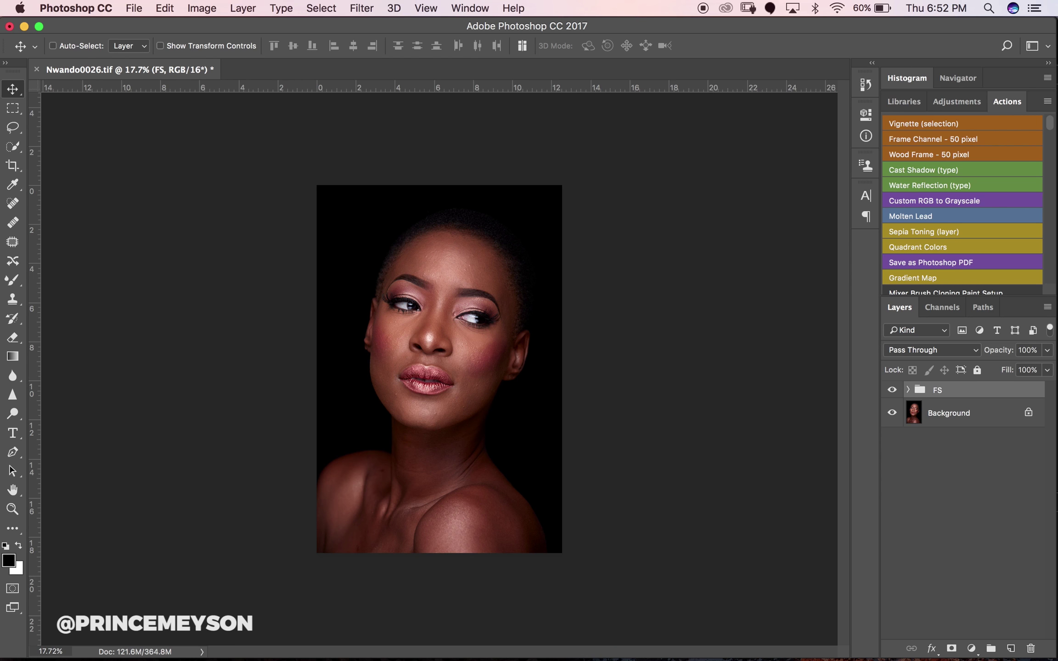
click(909, 392)
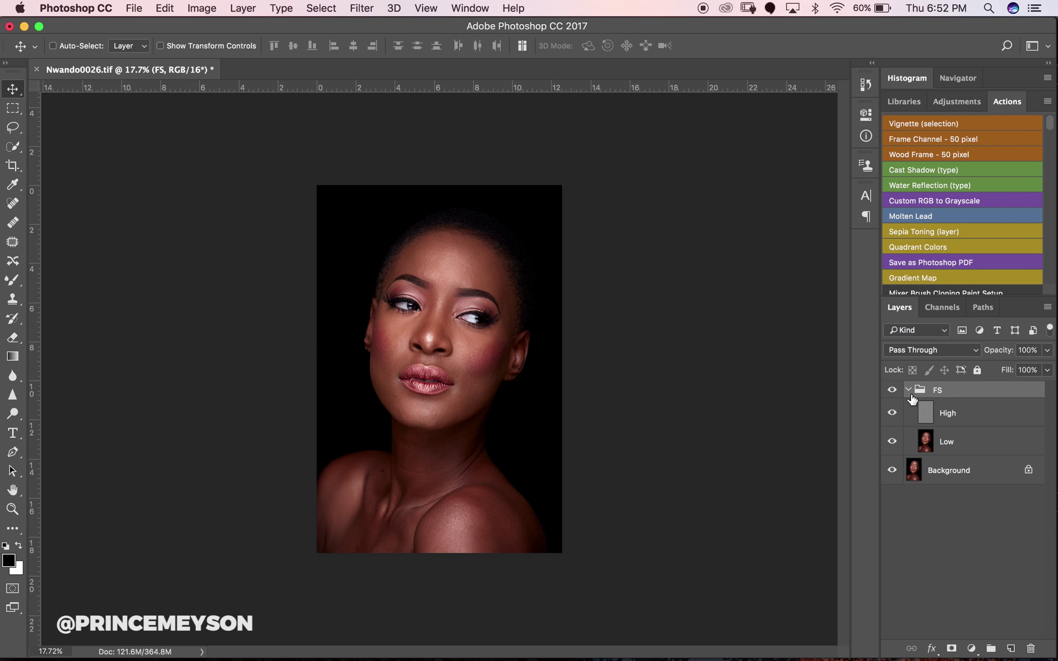
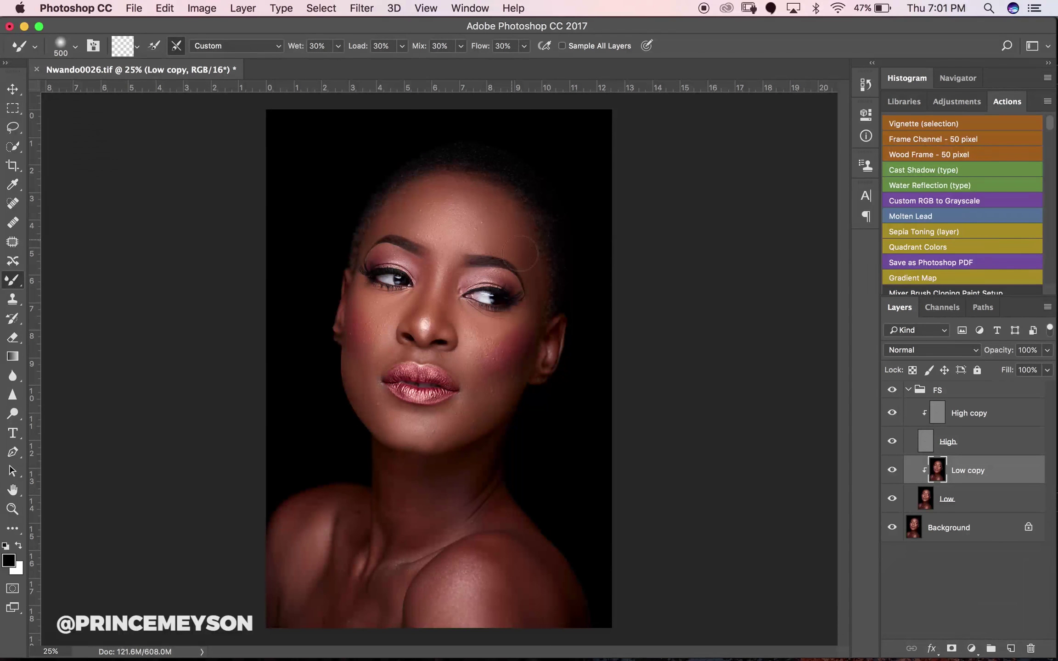
Blend uneven skin tones on the Low copy layer with the Mixer Brush at 30% flow, varying the brush size per area
key(bracketleft)
key(bracketleft)
key(bracketleft)
key(bracketleft)
key(bracketright)
key(bracketright)
key(bracketleft)
key(bracketleft)
key(bracketright)
key(bracketright)
key(bracketright)
key(bracketleft)
key(bracketleft)
key(bracketleft)
Continue smoothing the forehead and remaining skin on Low copy with the Mixer Brush, reducing its size to 400
key(z)
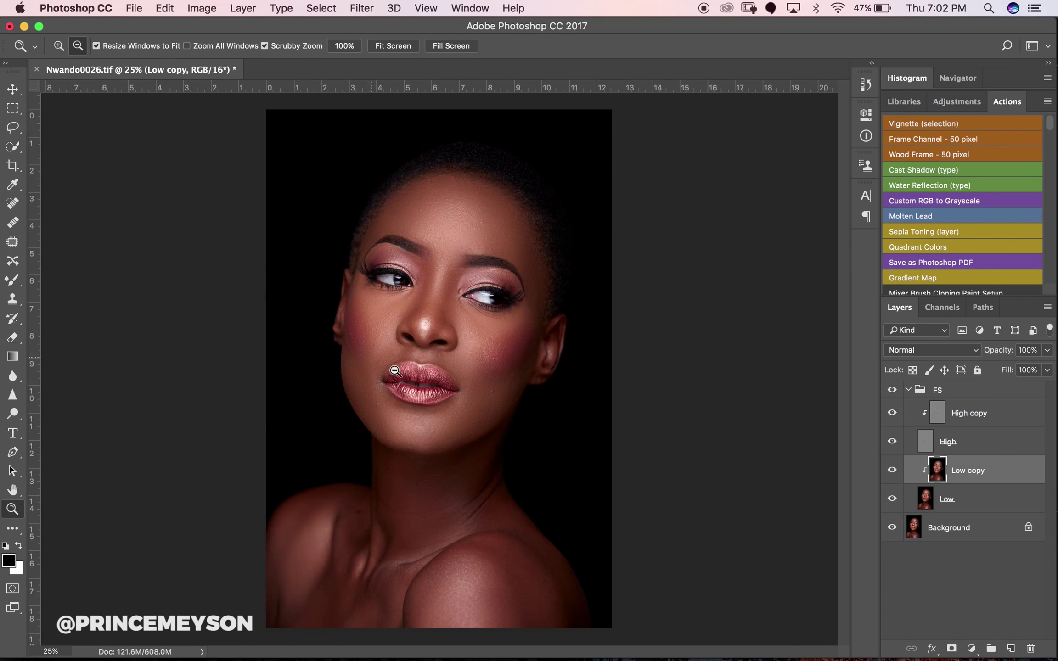
click(422, 383)
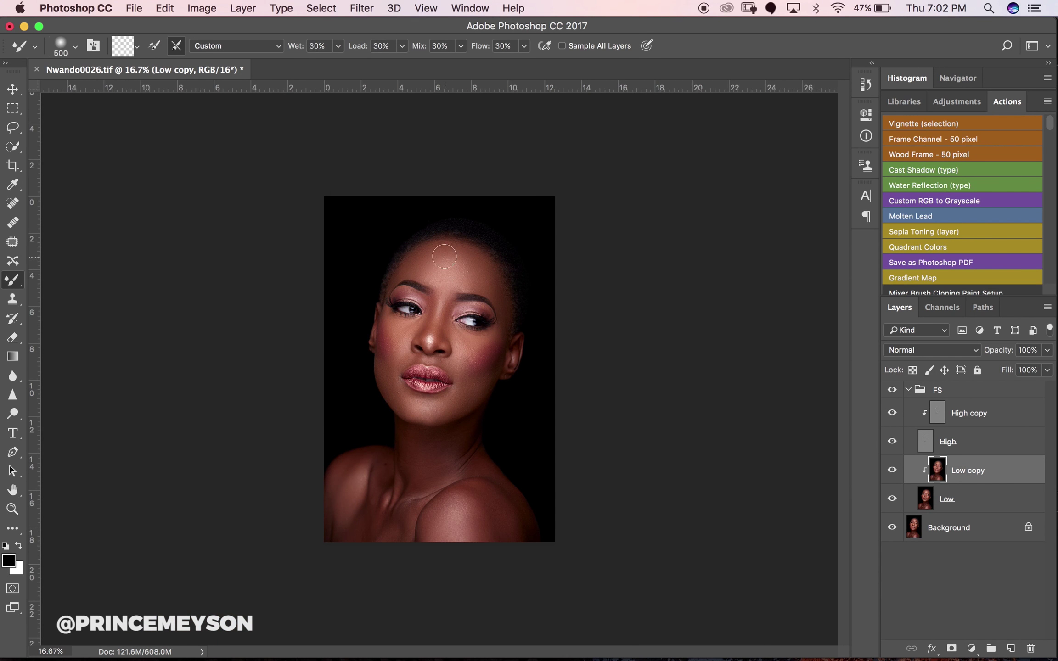
key(bracketright)
key(bracketright)
key(bracketleft)
key(bracketleft)
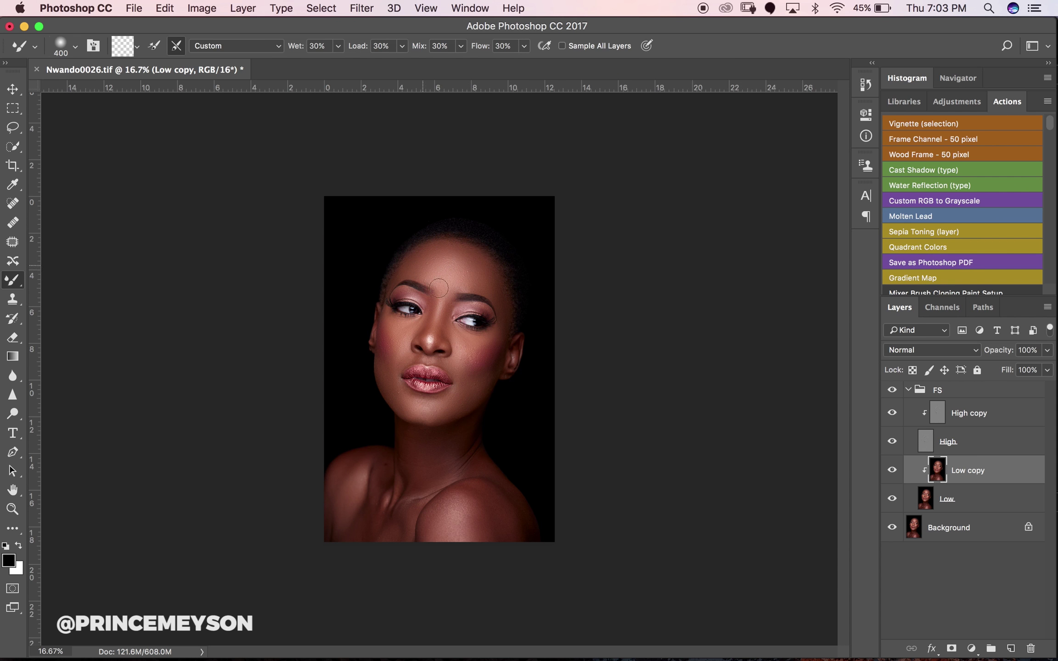
Compare the portrait before and after the tone blending by toggling the visibility of the Low copy layer
key(z)
alt+click(457, 394)
key(super+equal)
key(b)
key(z)
key(super+equal)
key(b)
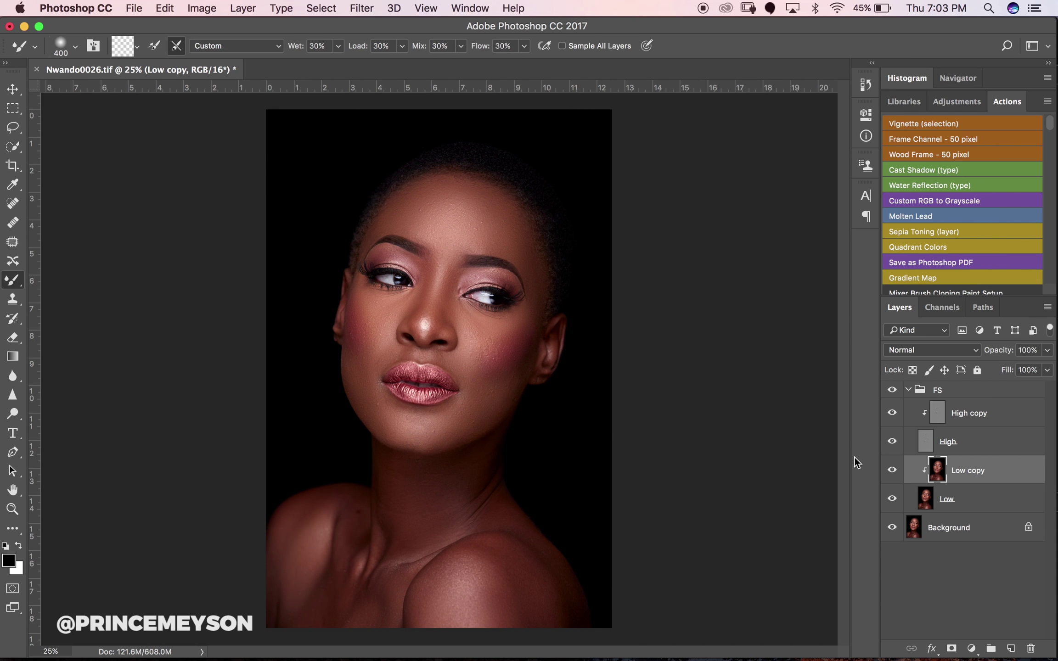
click(891, 470)
click(893, 476)
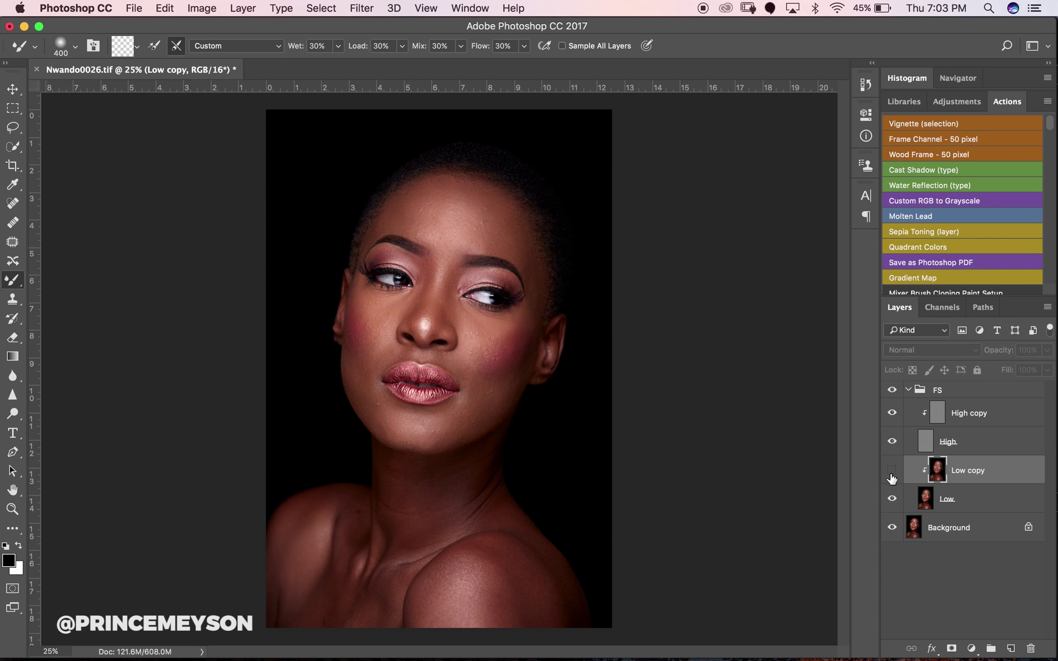
click(891, 472)
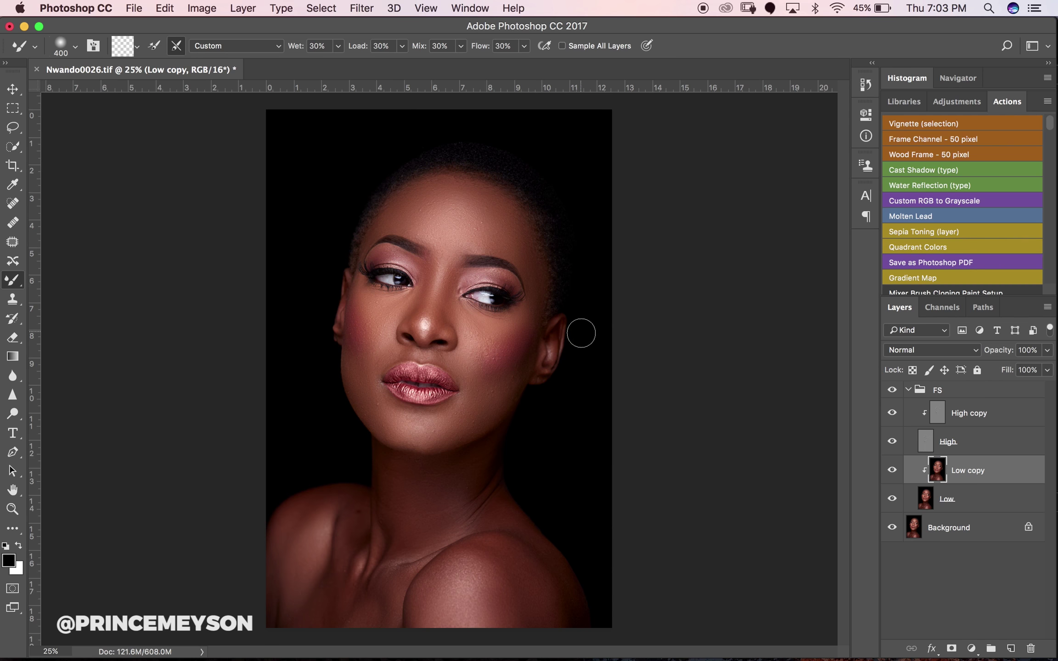
Examine the whole portrait at reduced zoom with the Low copy layer hidden and shown to judge the blended skin tones
key(z)
click(416, 365)
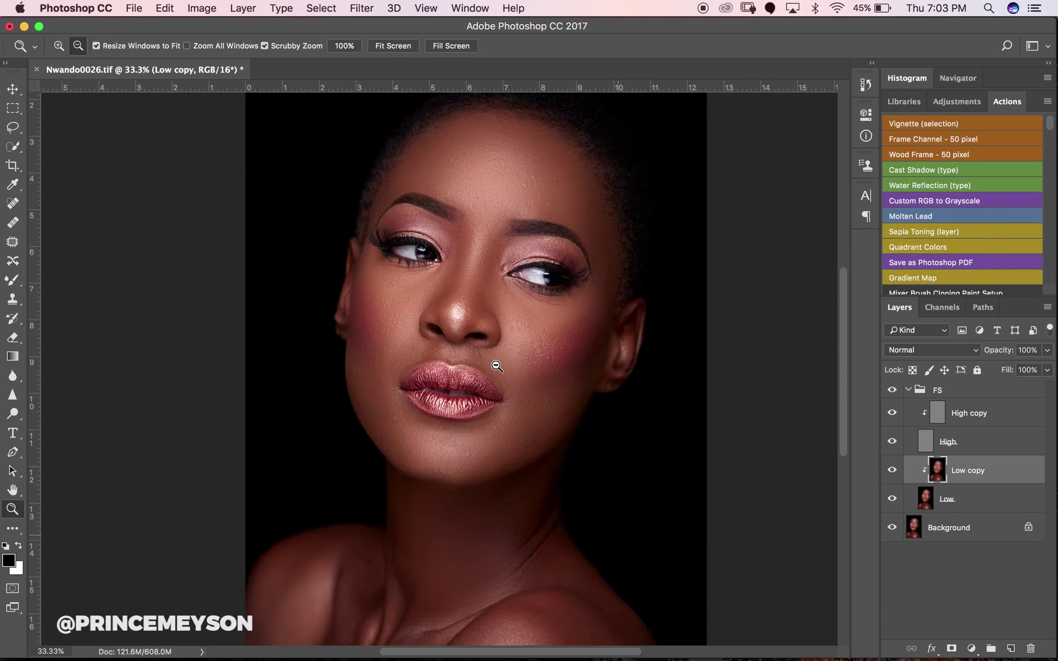
alt+click(496, 365)
key(b)
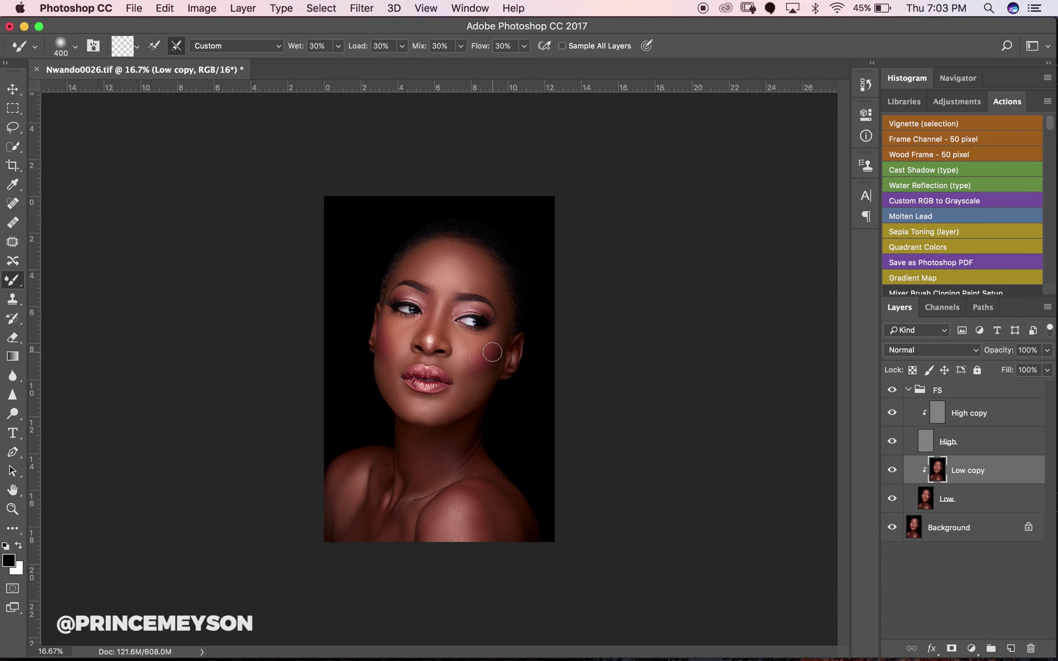
click(893, 480)
click(894, 482)
click(895, 484)
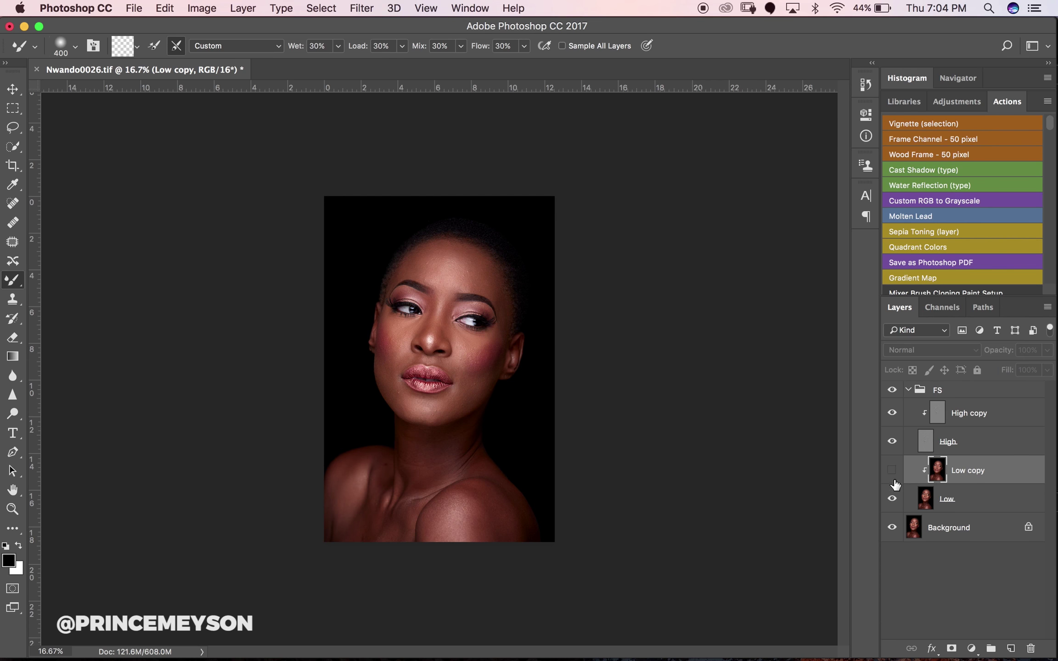
click(895, 484)
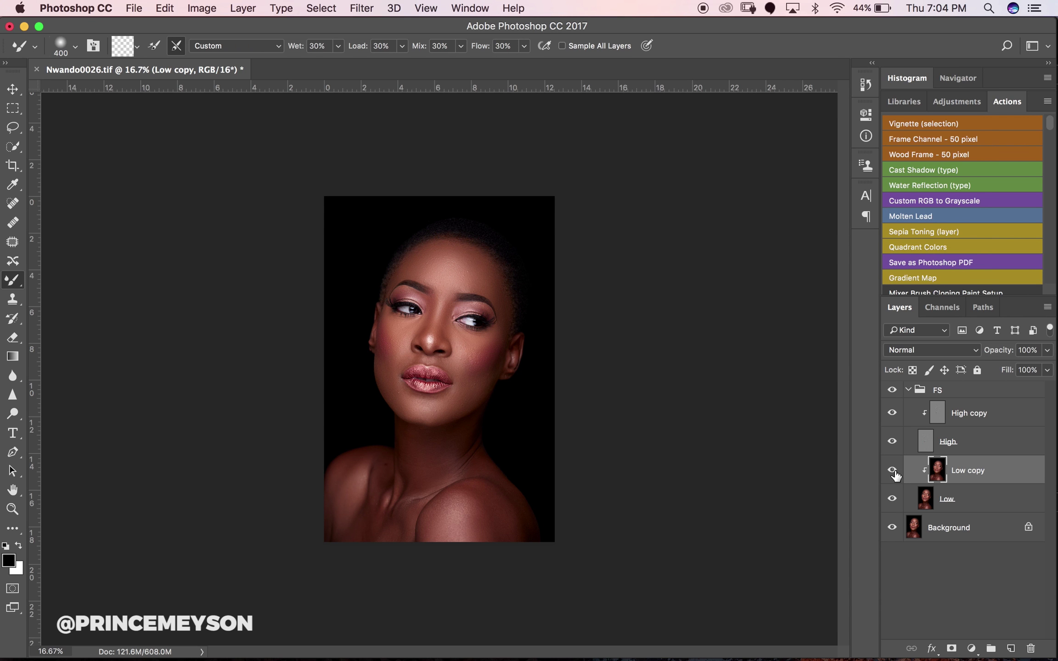
click(896, 472)
click(896, 472)
click(896, 473)
click(896, 473)
click(896, 473)
click(896, 472)
Select the High copy layer and activate the Clone Stamp tool for texture retouching
key(bracketright)
key(bracketright)
click(981, 417)
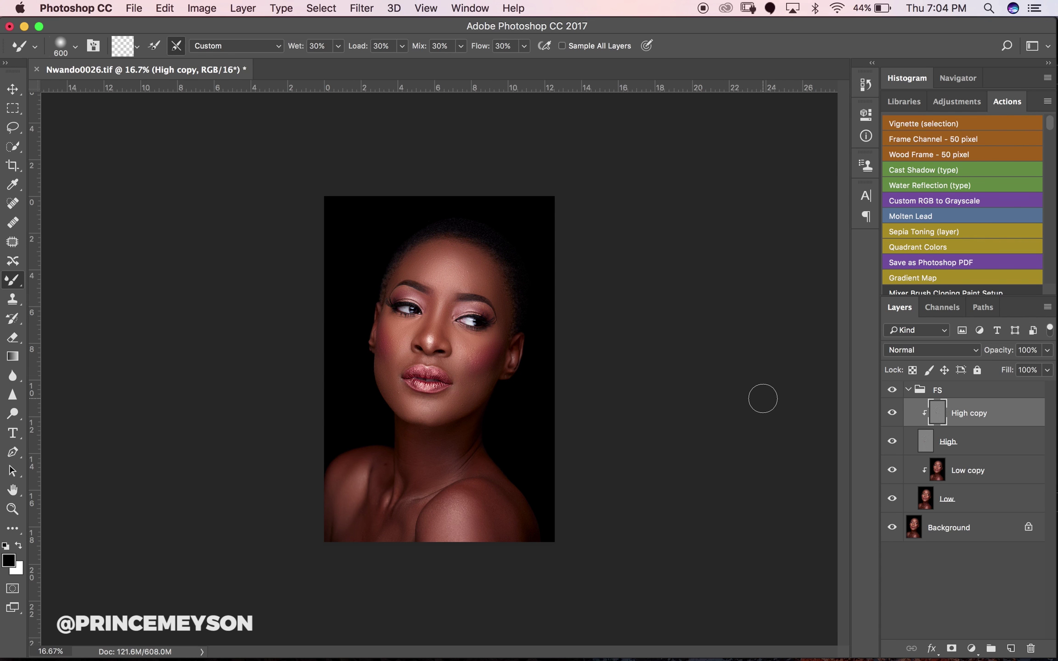
click(13, 301)
click(17, 306)
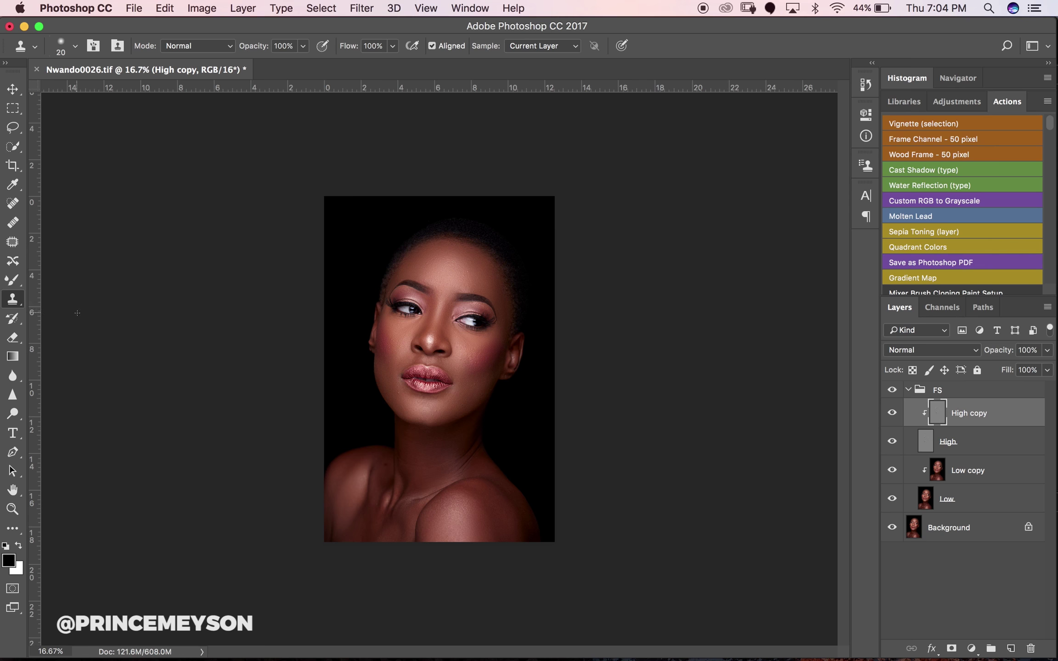
click(20, 301)
click(63, 301)
Set the Clone Stamp brush hardness to 46% for retouching the forehead texture
key(z)
click(496, 231)
click(498, 221)
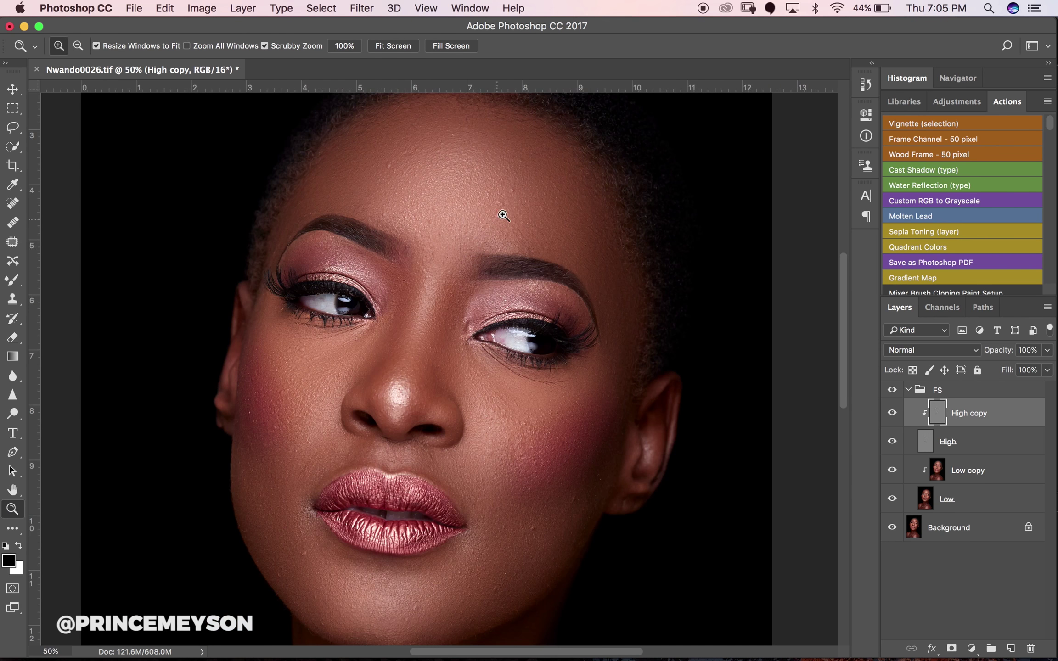
click(510, 207)
key(s)
key(super+plus)
scroll(501, 274, up, 3)
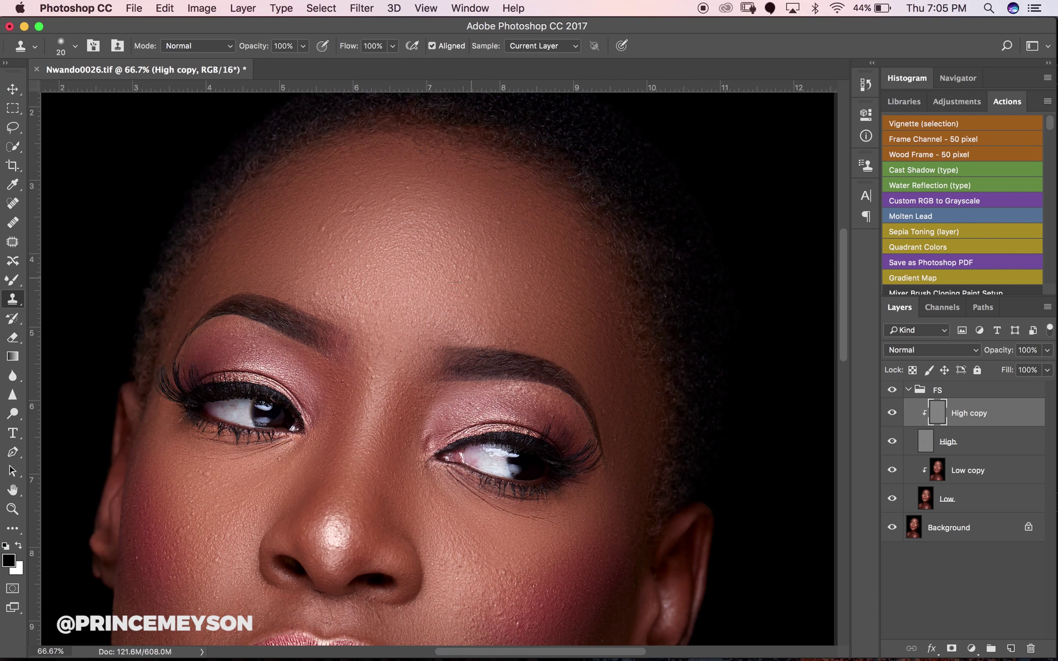
click(74, 46)
click(124, 121)
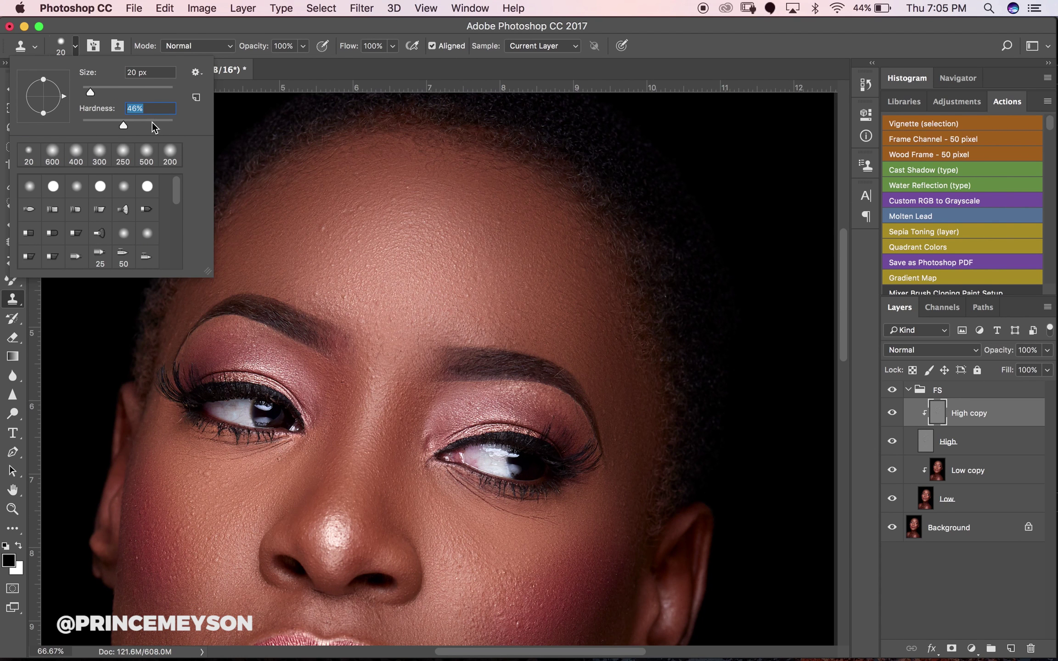
click(652, 53)
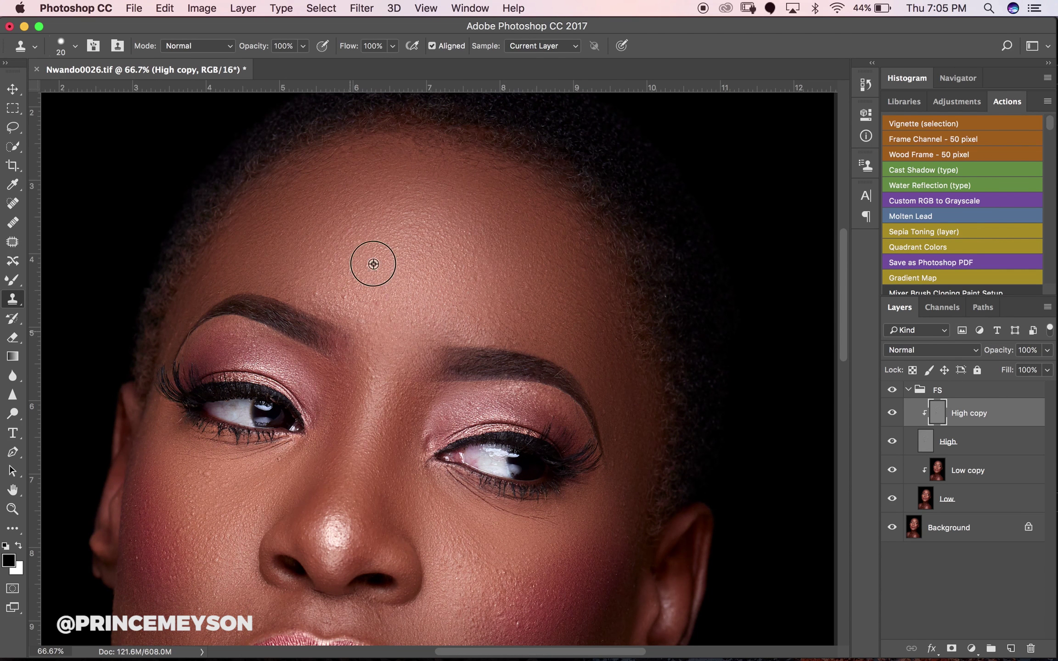
Enlarge the Clone Stamp brush to 35 and clone clean texture over the bumps on the cheek nearer the visible ear
scroll(368, 280, down, 10)
scroll(367, 280, left, 3)
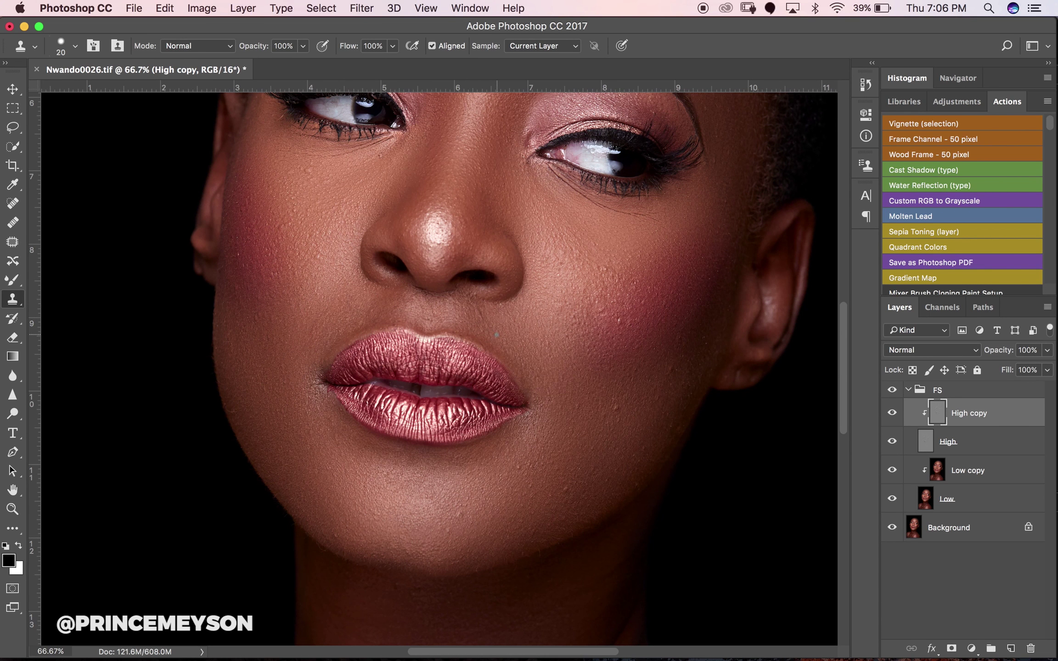
key(bracketright)
key(bracketright)
key(bracketright)
alt+click(598, 302)
click(617, 329)
alt+click(660, 385)
click(649, 356)
alt+click(650, 237)
alt+click(652, 235)
mouse_move(651, 229)
mouse_down()
mouse_move(647, 217)
mouse_move(604, 209)
mouse_move(625, 229)
mouse_move(620, 211)
mouse_move(625, 224)
mouse_move(637, 214)
mouse_up()
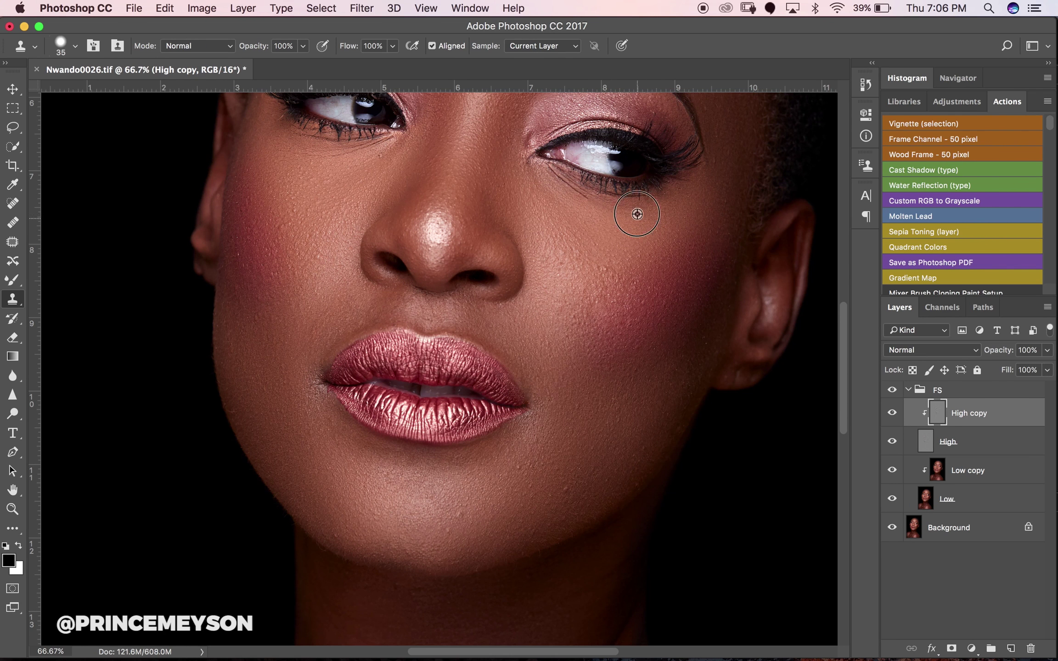
alt+click(637, 214)
Clone clean skin texture over the blemishes on the chin and around the mouth on High copy
alt+click(323, 167)
alt+click(666, 215)
click(537, 505)
alt+click(514, 476)
drag(512, 474, 521, 503)
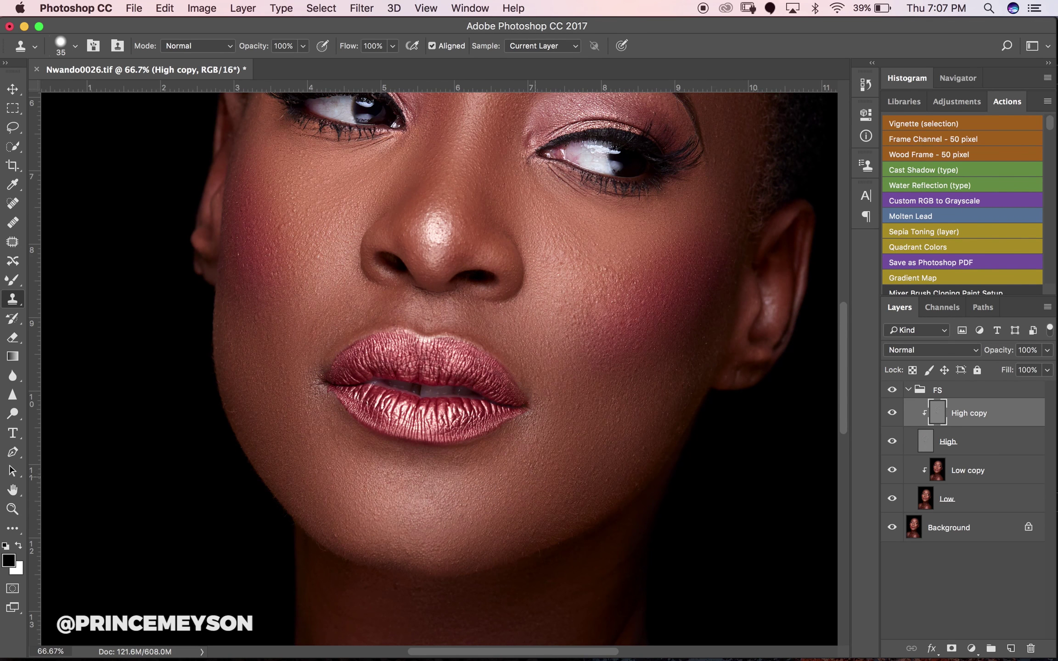
drag(527, 448, 562, 408)
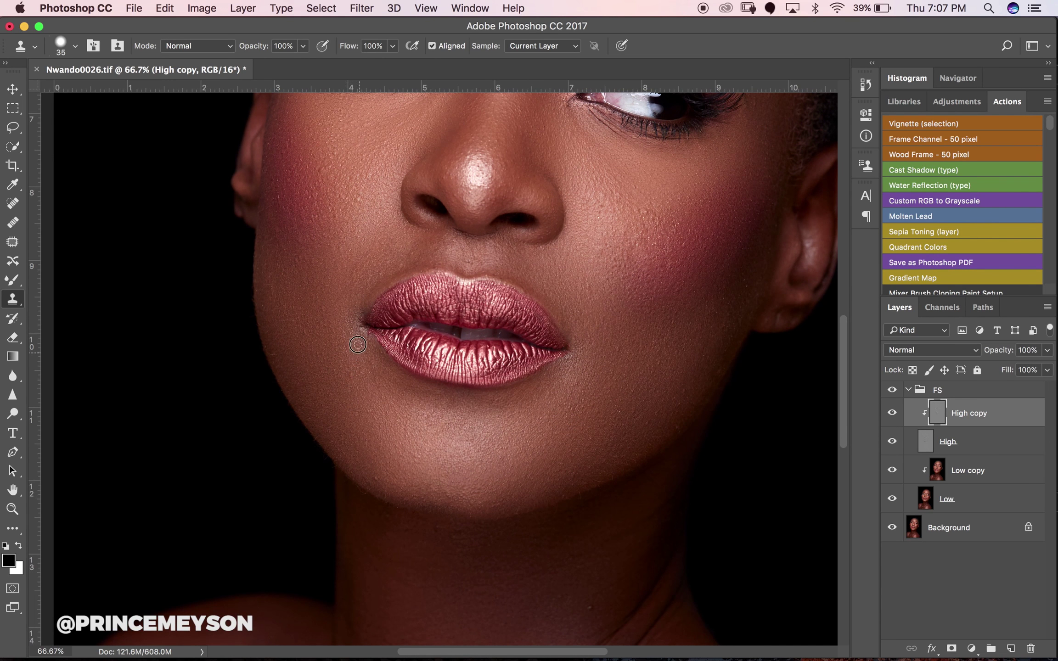
alt+click(338, 379)
alt+click(311, 290)
Enlarge the Clone Stamp brush to 50 and clone clean texture over blemishes on the jaw and neck
alt+click(446, 306)
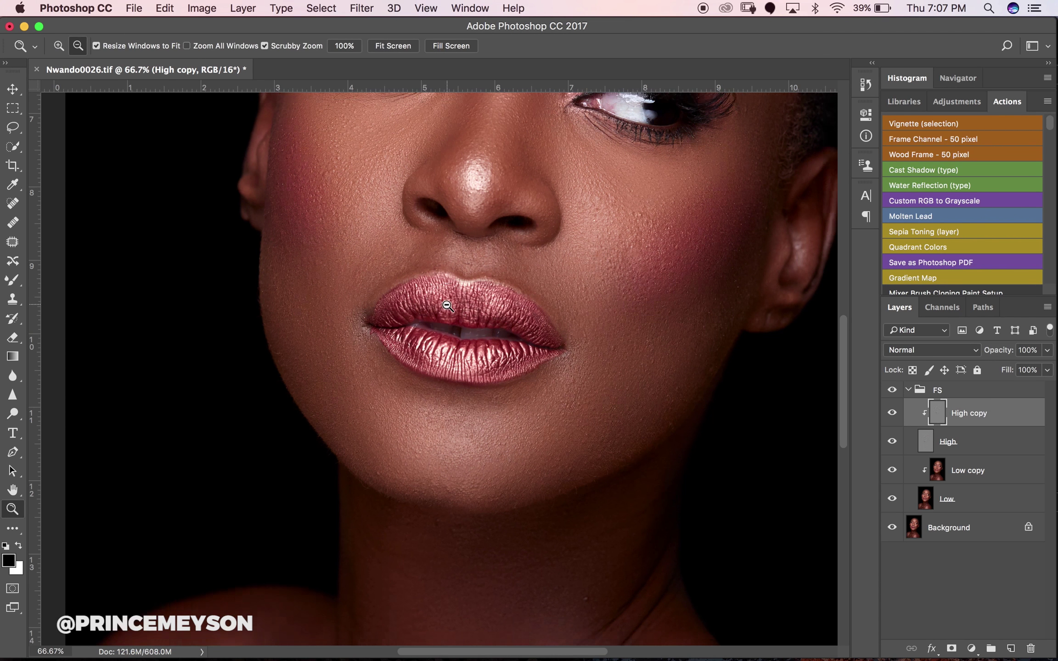
alt+click(445, 307)
alt+click(446, 307)
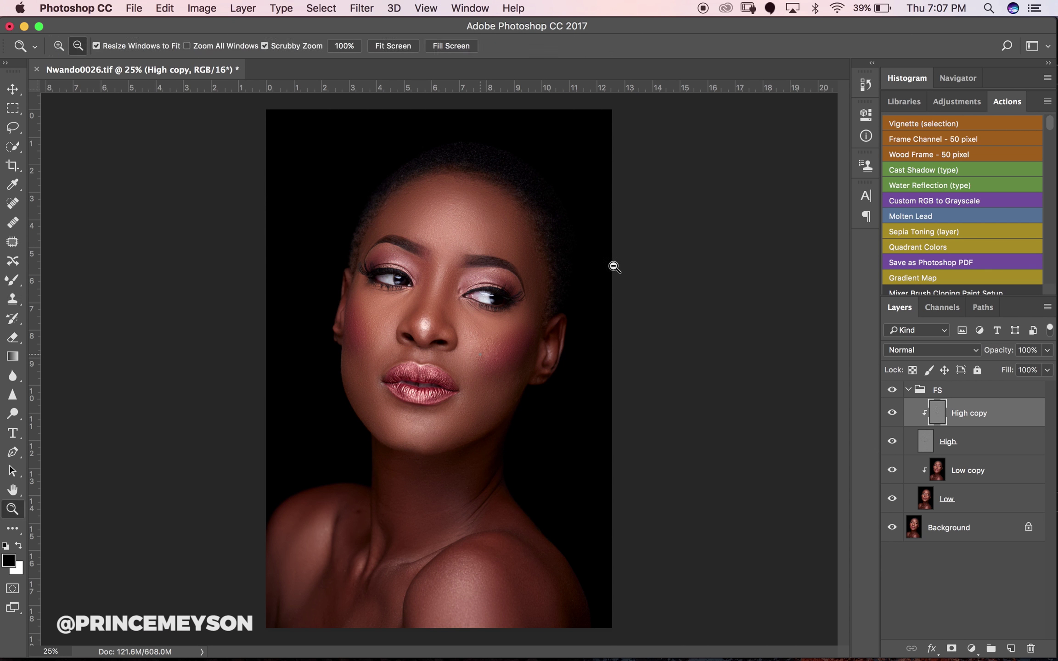
super+click(496, 227)
super+click(514, 243)
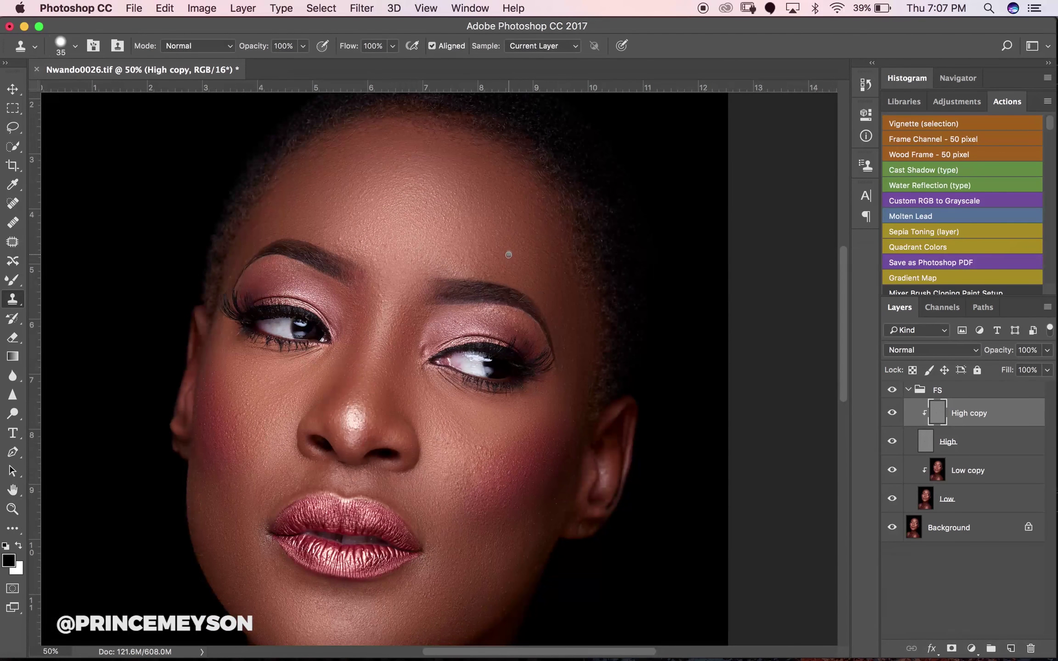
key(bracketright)
key(bracketright)
key(bracketright)
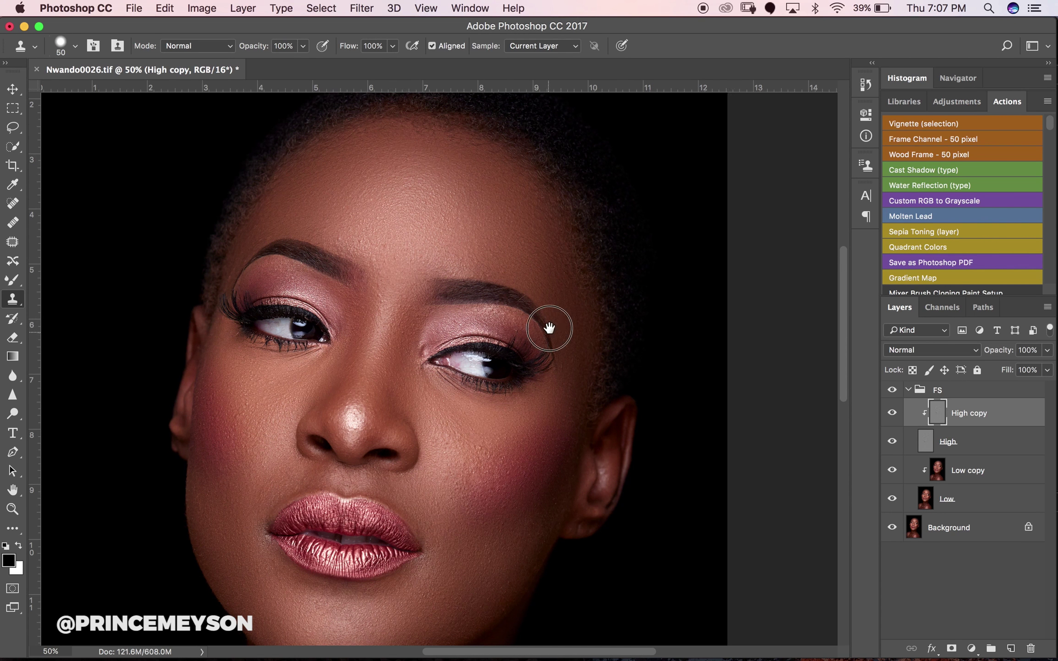
scroll(550, 328, down, 10)
scroll(576, 324, left, 5)
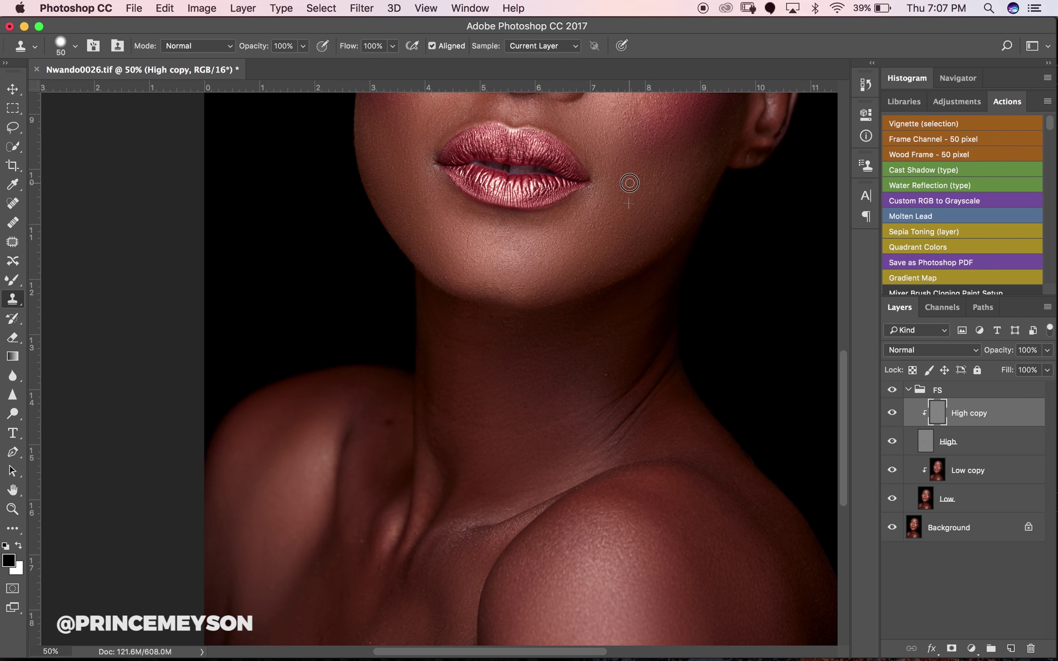
click(638, 236)
alt+click(553, 285)
click(600, 353)
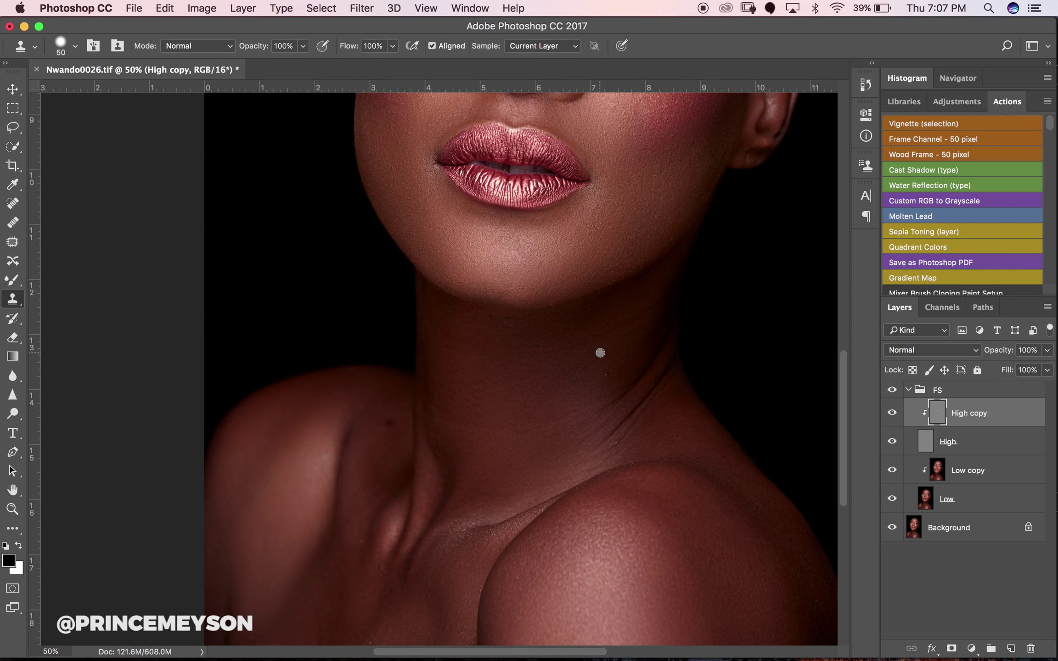